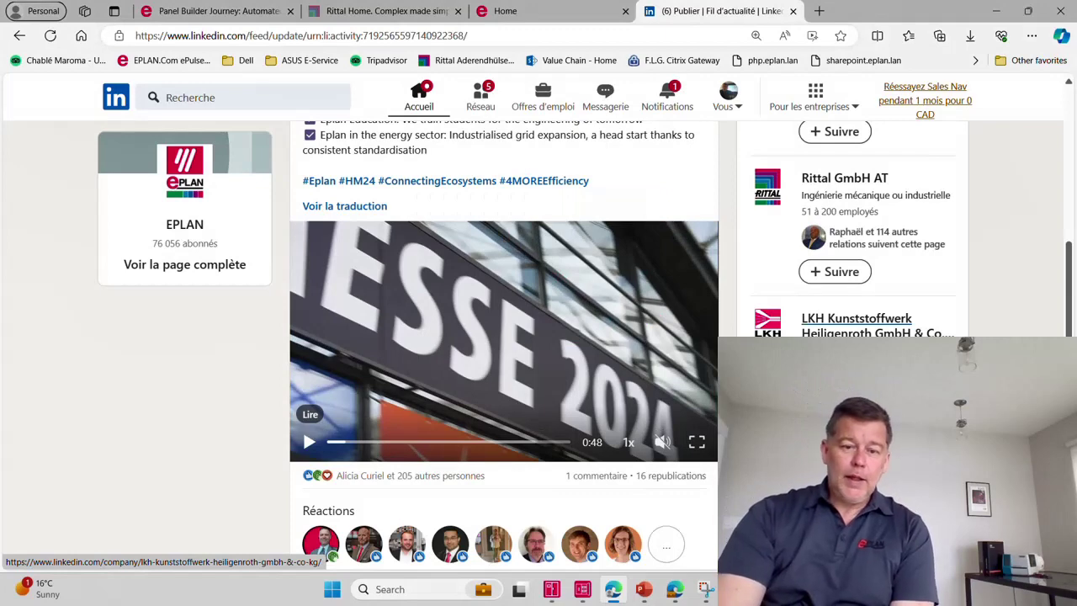
Play the EPLAN post's Hannover Messe 2024 booth video with sound, then pause it at 0:39.
left_click(308, 442)
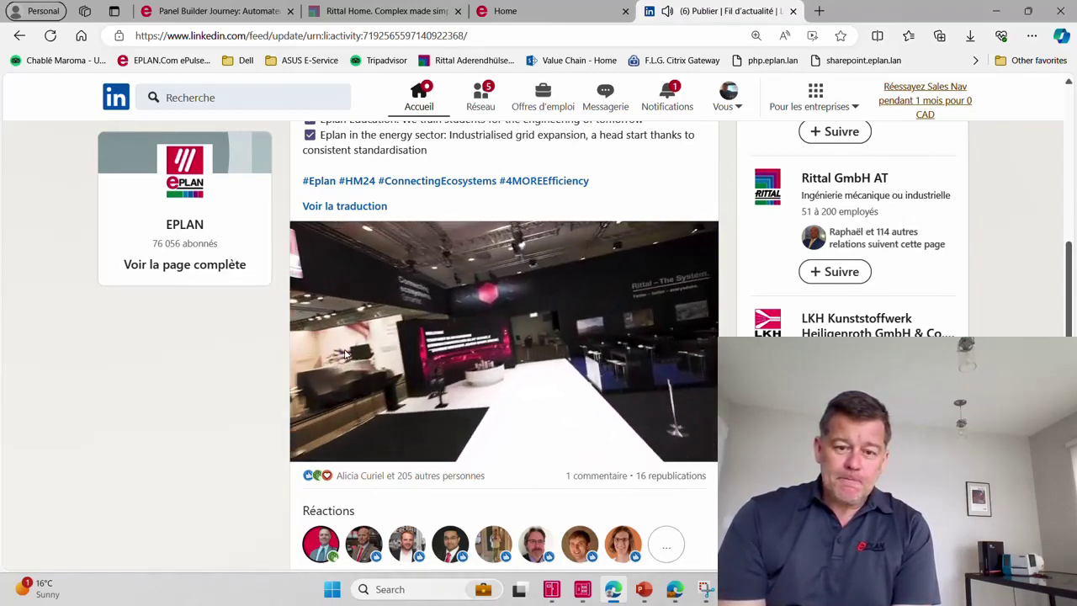
mouse_move(309, 444)
left_click(309, 442)
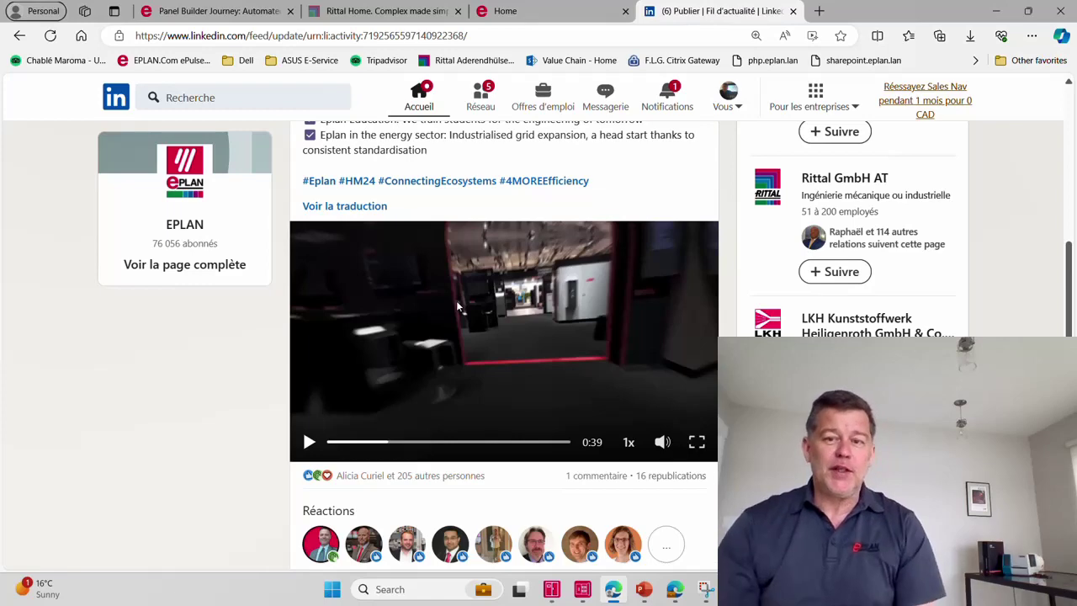
Switch to the Panel Builder Journey page showing ECSI 3 savings of 72% engineering and 37% manufacturing.
key("alt+Tab")
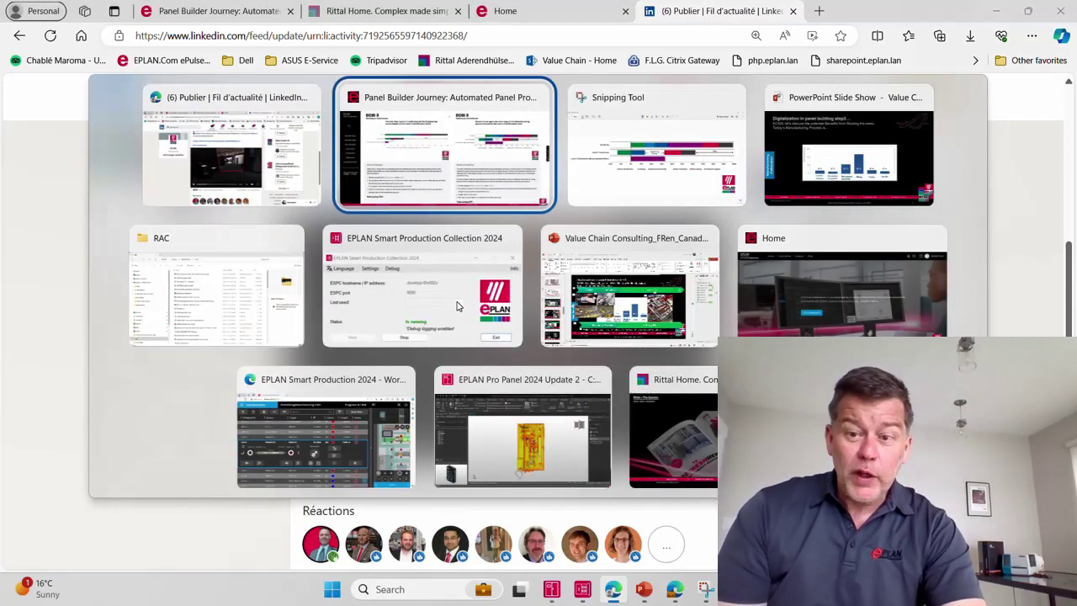
key("alt+Tab")
key("alt+Tab")
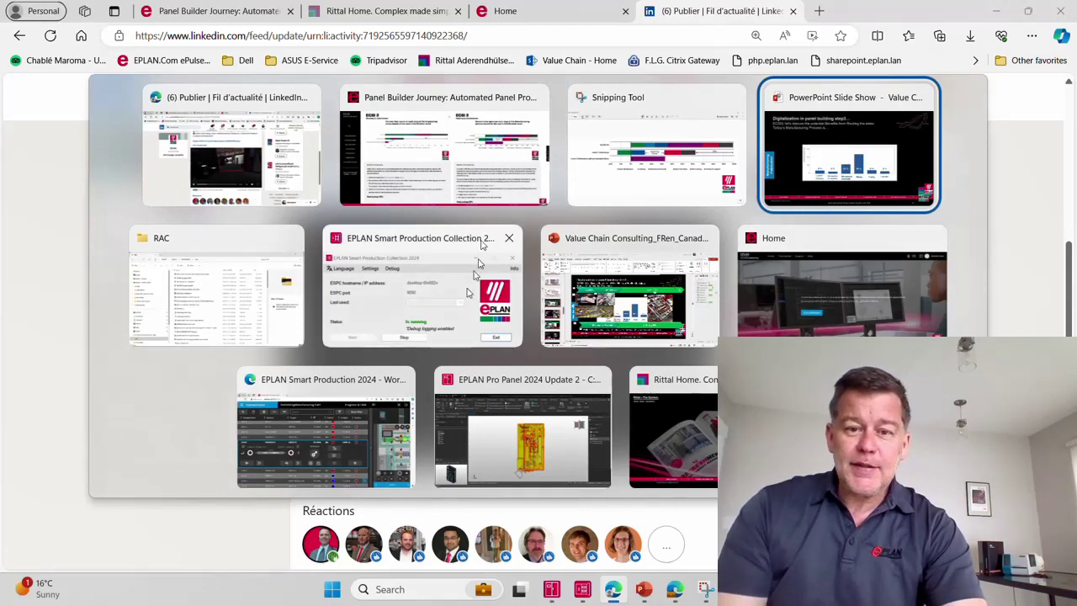
left_click(468, 191)
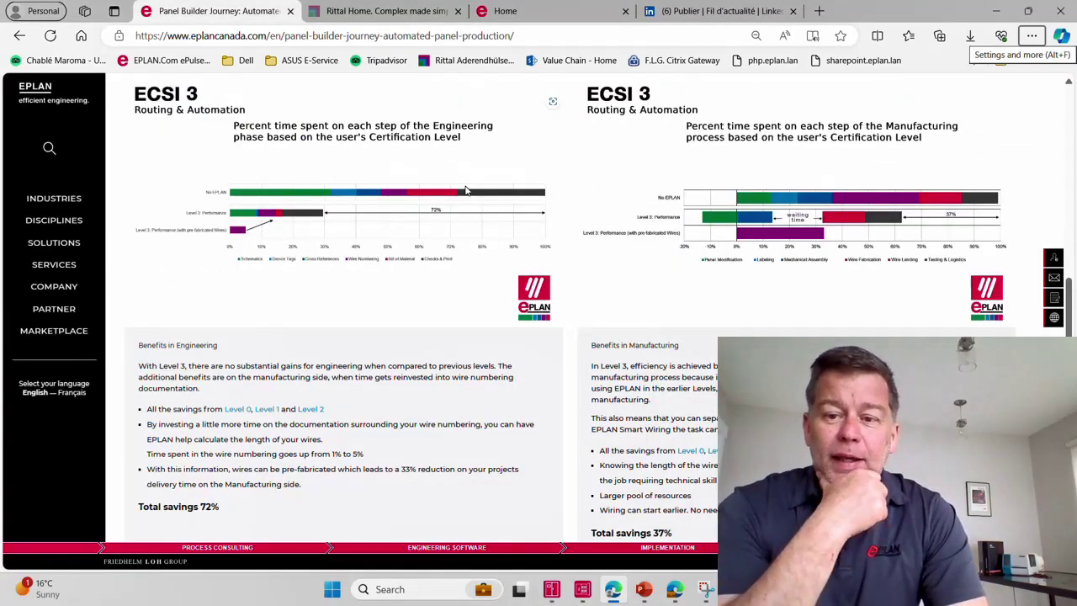
key("alt+Tab")
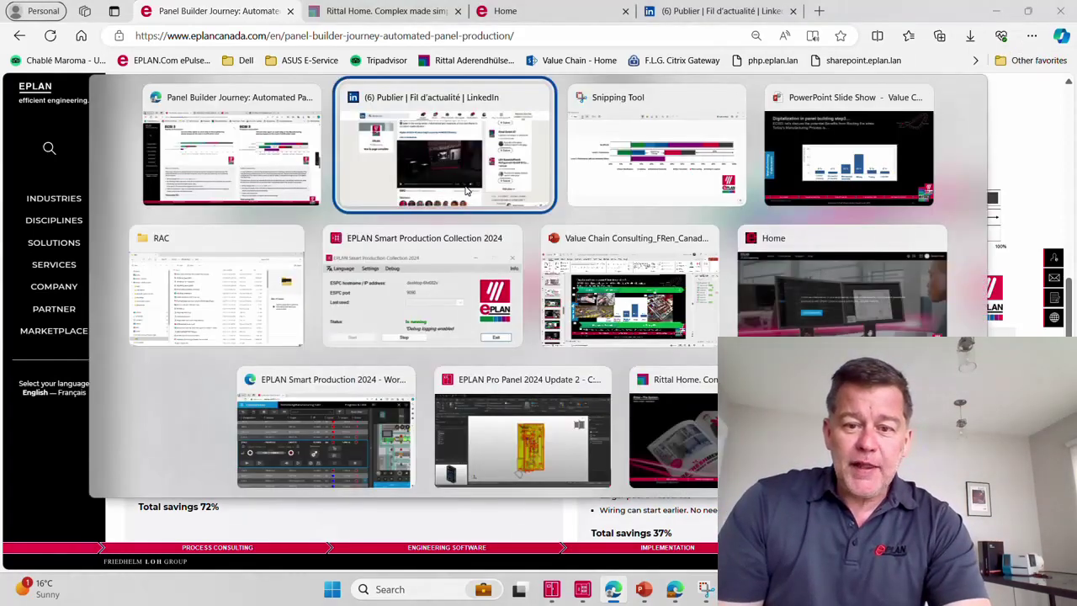
Switch to the Snipping Tool capture of the manufacturing-time chart marking 37% saved.
key("alt+Tab")
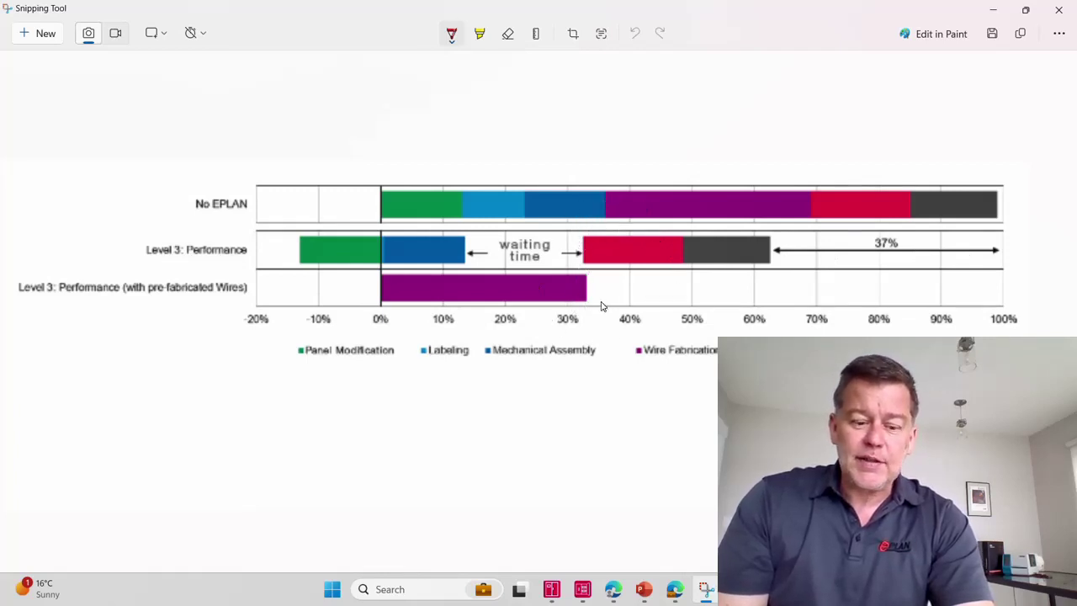
key("alt+Tab")
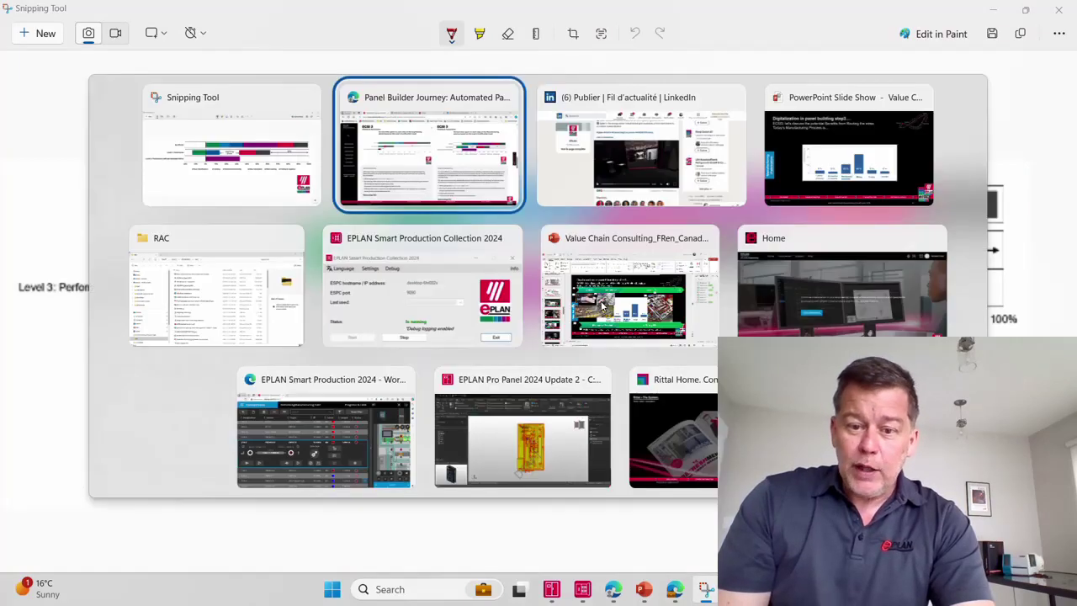
Switch to the running slide show on the 'Wiring: Understand the Wire Fabrication' slide.
key("alt+Tab")
key("alt+Tab")
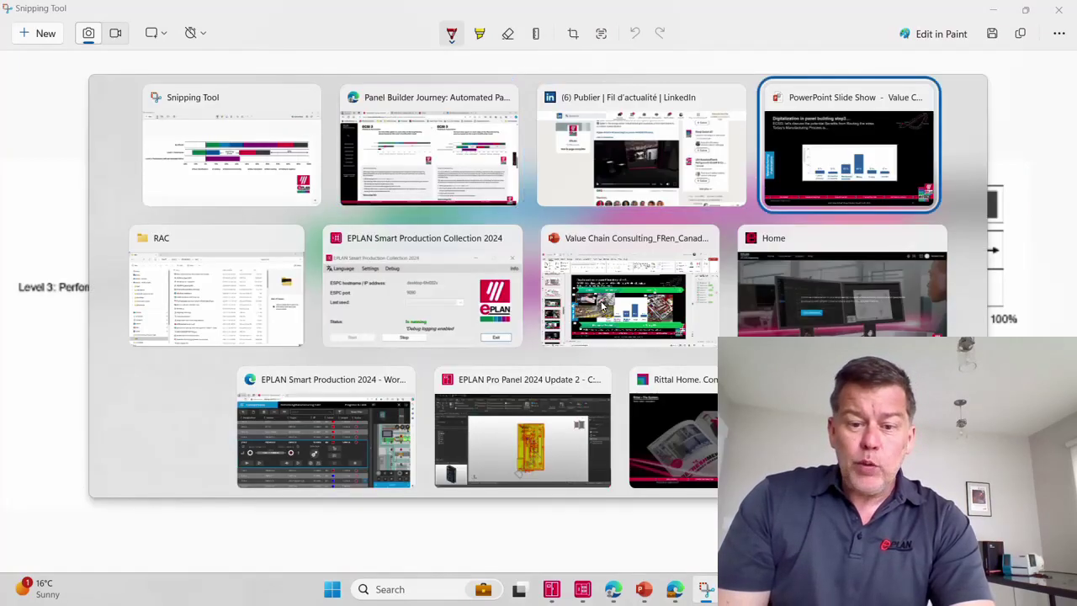
key("alt+Tab")
key("alt+Tab")
key("alt+Tab")
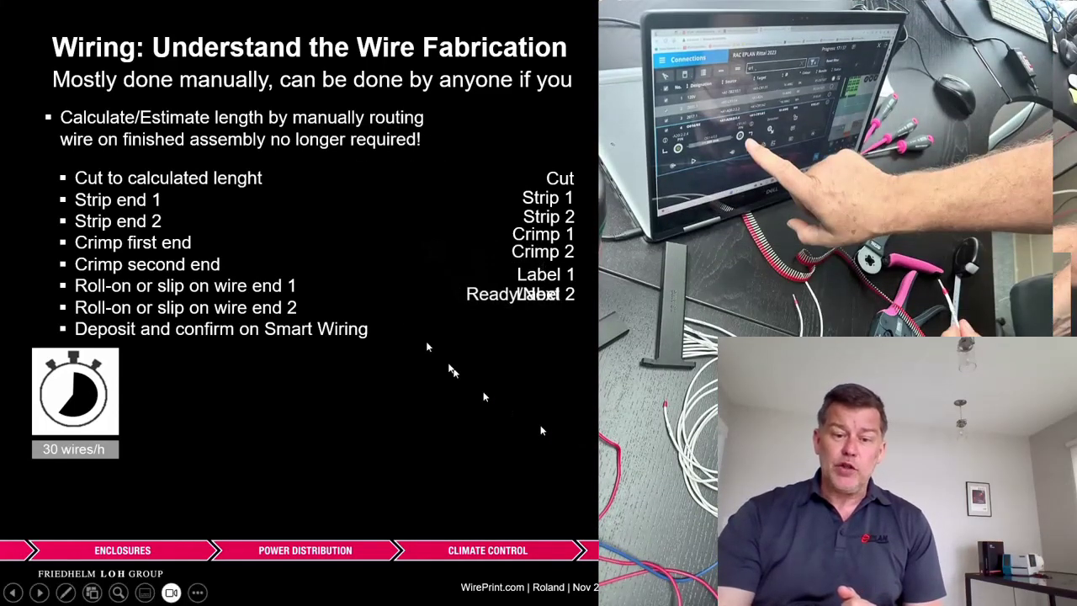
Advance the Wire Fabrication slide to reveal its remaining timing notes.
left_click(399, 307)
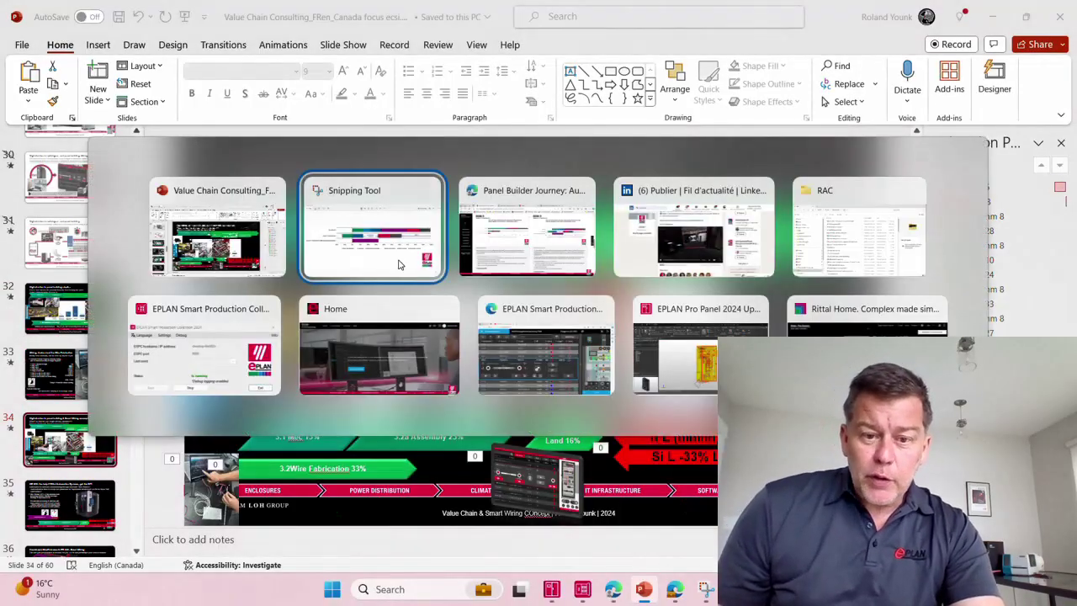
key("alt+Tab")
key("alt+Tab")
key("alt+Tab")
key("alt+Tab")
key("alt+Tab")
key("alt+Tab")
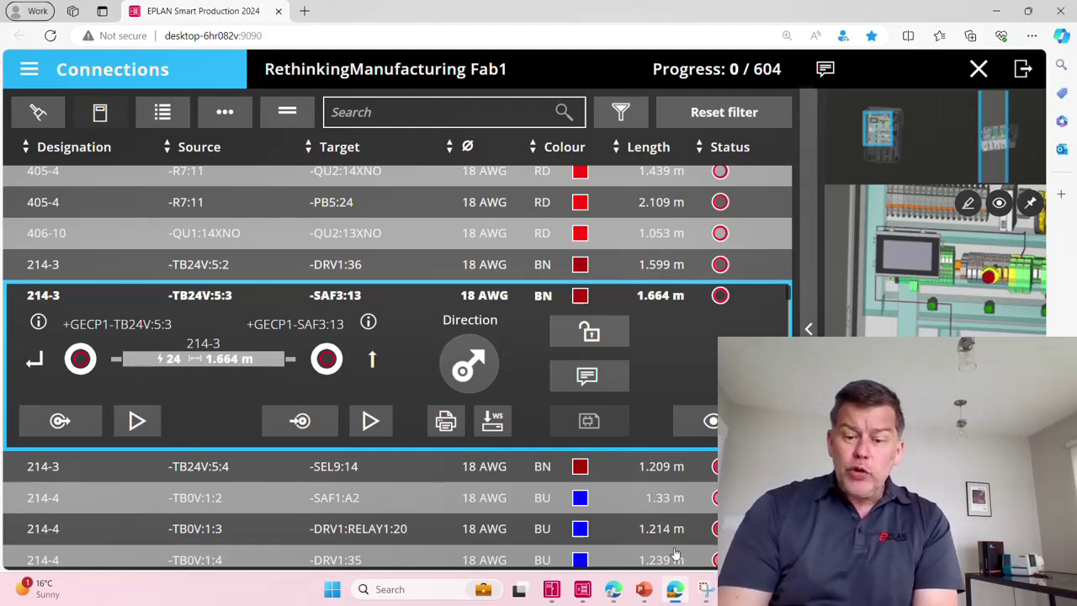
Show the Fab1 connection list, then select SW_PREFAB_Cut_Crimp.MOV in the C:\EPLAN FILES\RAC folder.
key("alt+Tab")
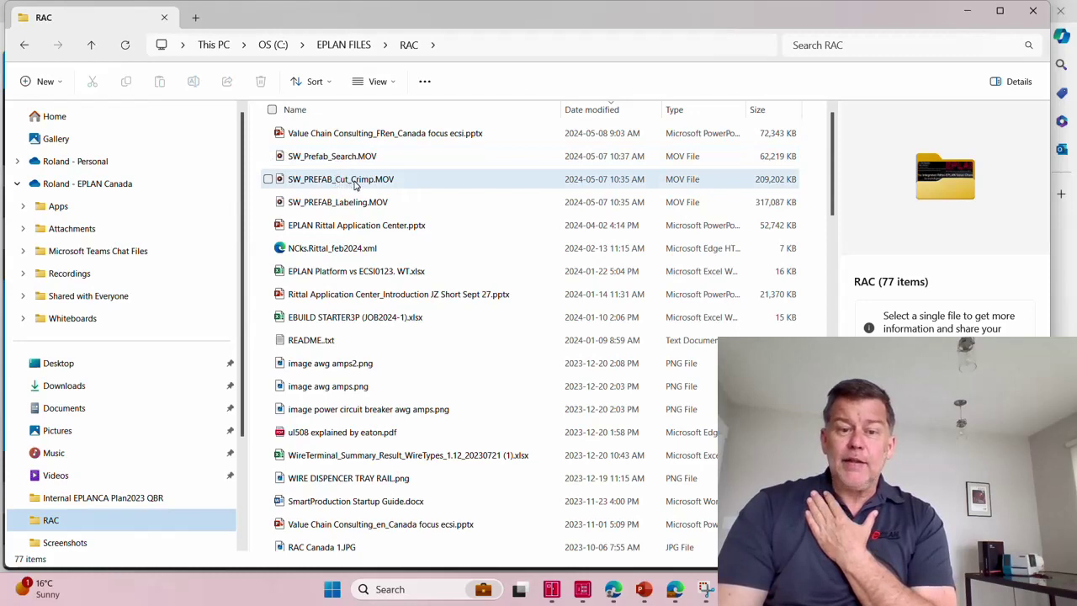
left_click(356, 186)
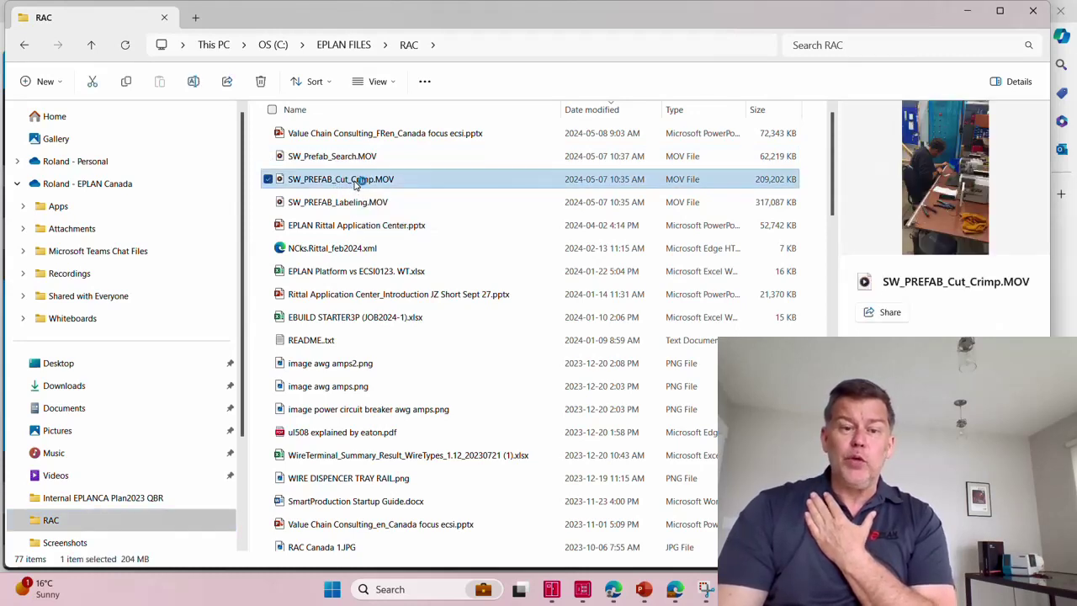
Play SW_PREFAB_Cut_Crimp.MOV in Media Player, followed by the SW_PREFAB_Labeling clip.
double_click(356, 180)
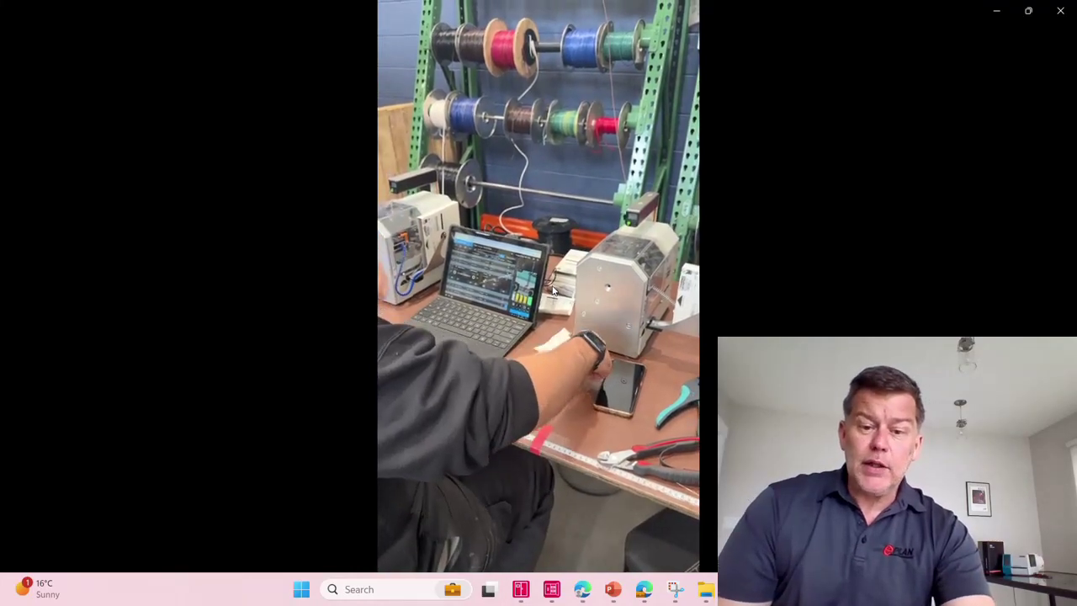
mouse_move(597, 267)
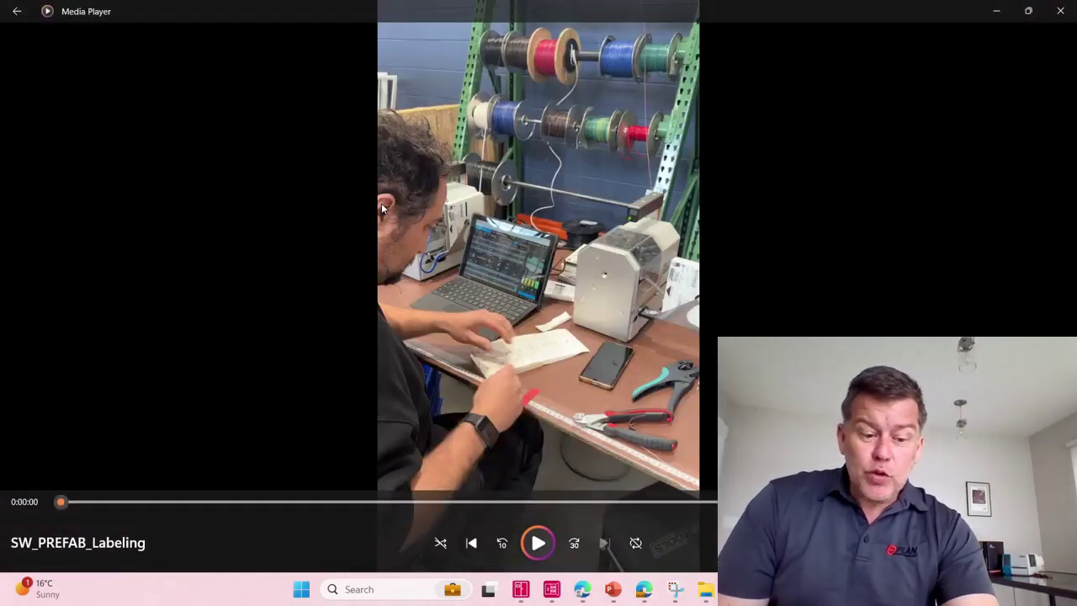
Return to the PowerPoint deck on slide 34, Digitalization in panel building.
key("alt+Tab")
key("alt+Tab")
key("alt+Tab")
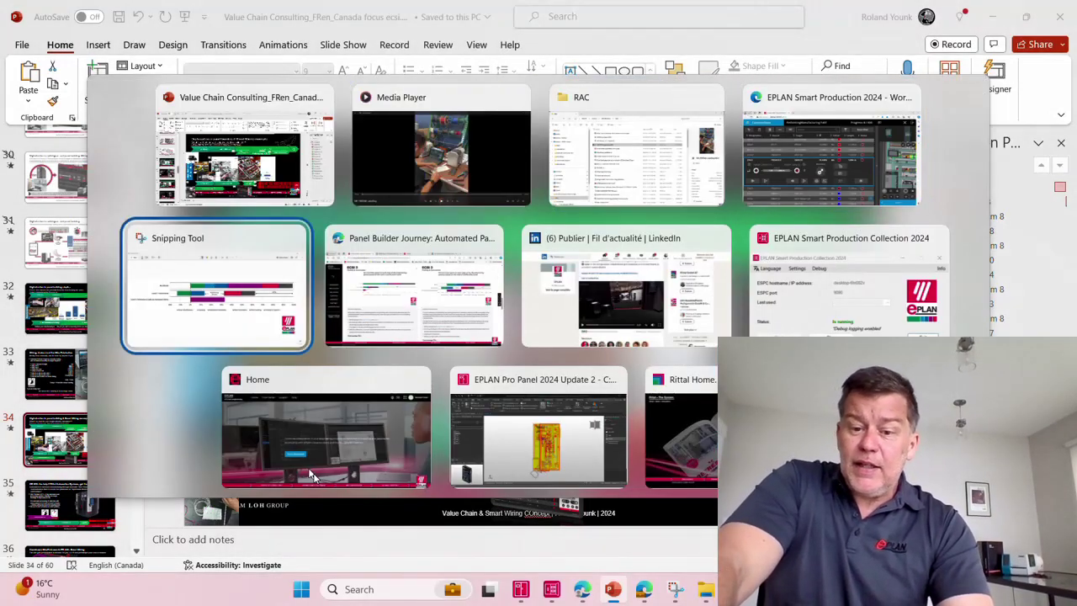
key("Tab")
key("Tab")
key("Tab")
key("Tab")
key("Tab")
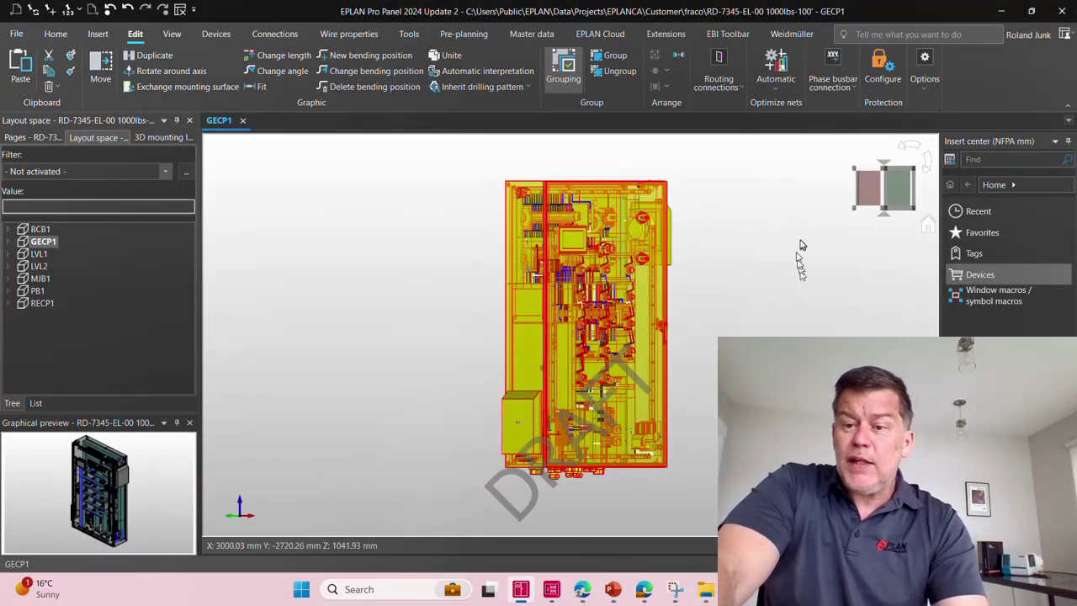
Switch to EPLAN Pro Panel and turn the GECP1 cabinet to a zoomed-in front view.
left_click(868, 190)
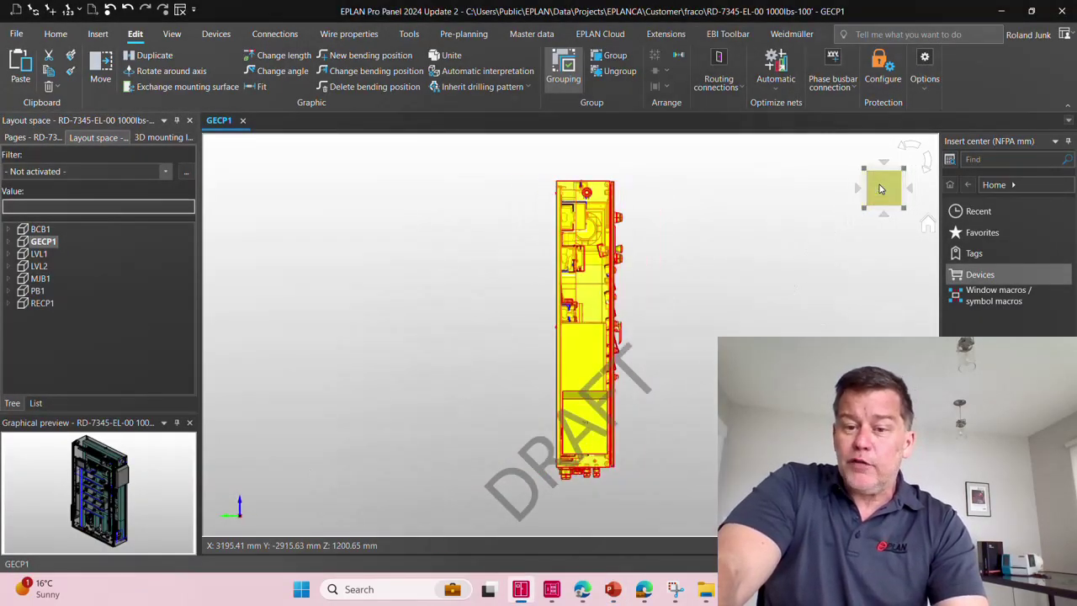
left_click(926, 225)
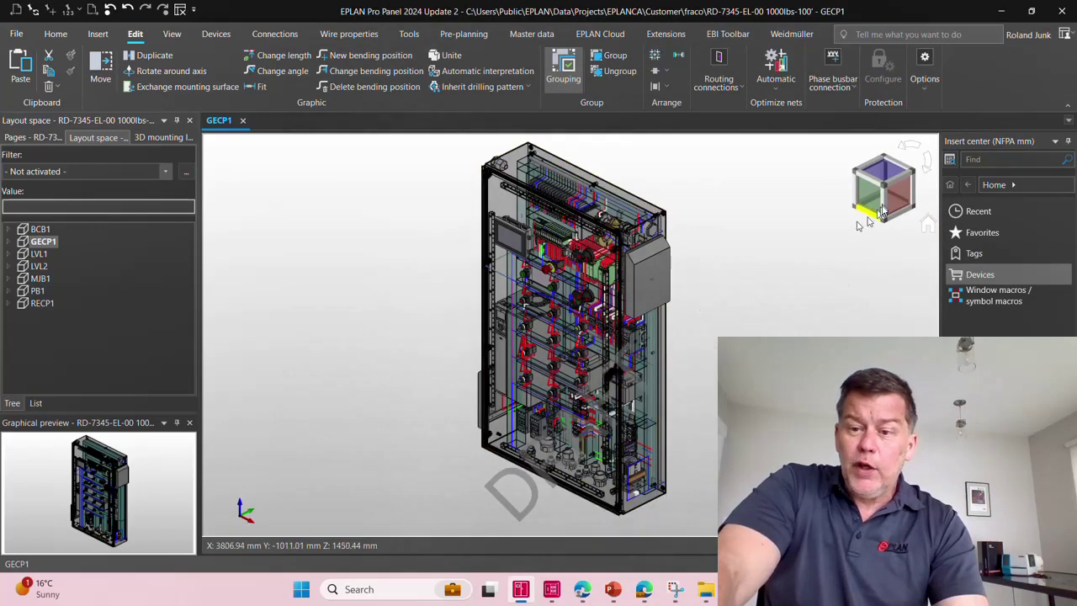
left_click(877, 204)
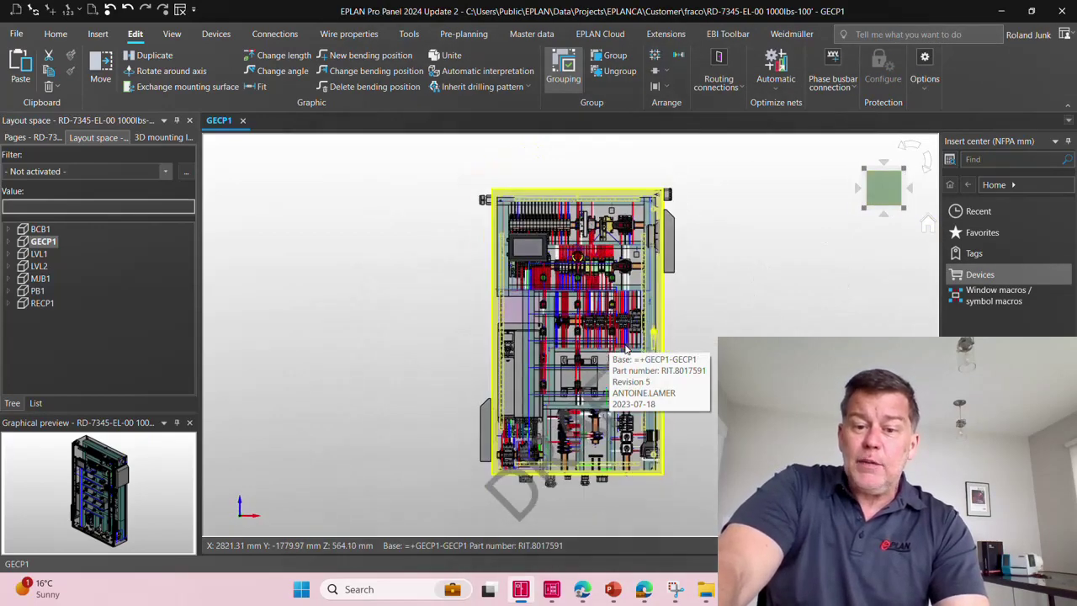
scroll(588, 273, "up", 2)
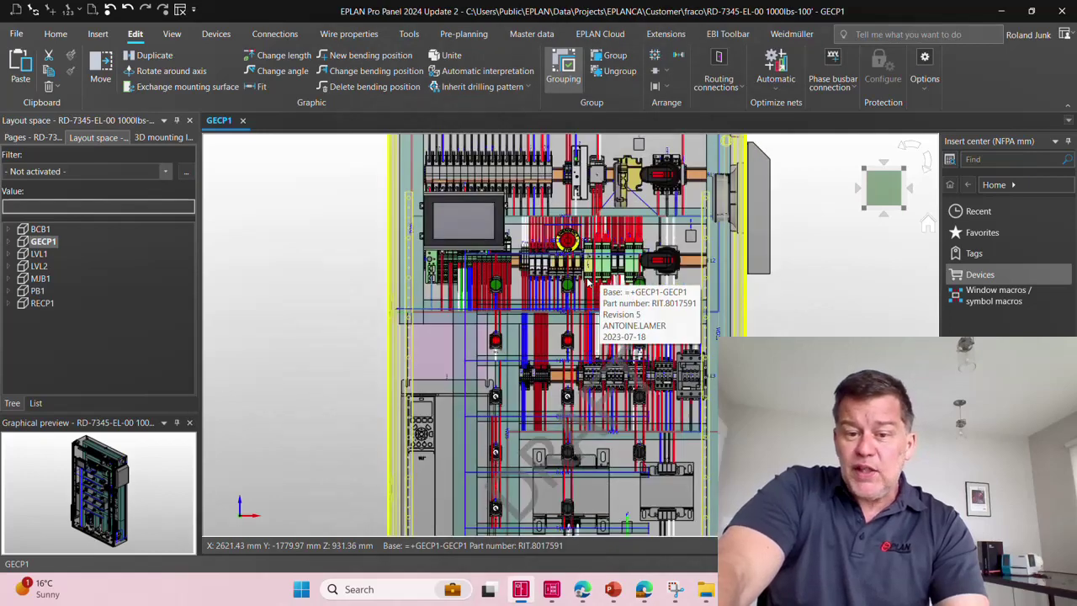
Display the GECP1 layout from its context menu, zoom in, and select the SAF3 safety relay.
right_click(51, 242)
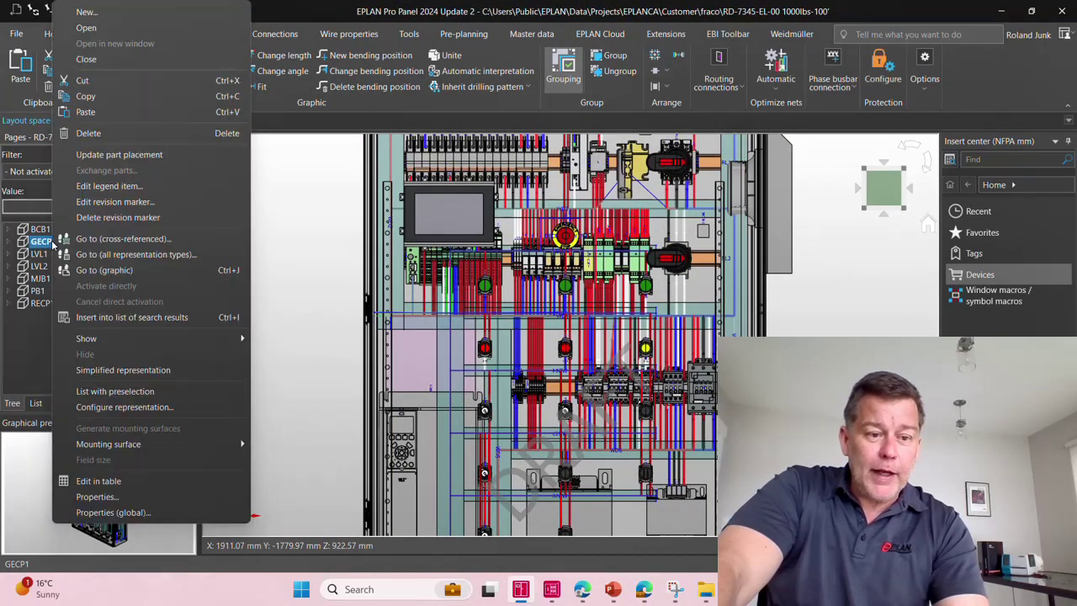
mouse_move(134, 336)
left_click(274, 379)
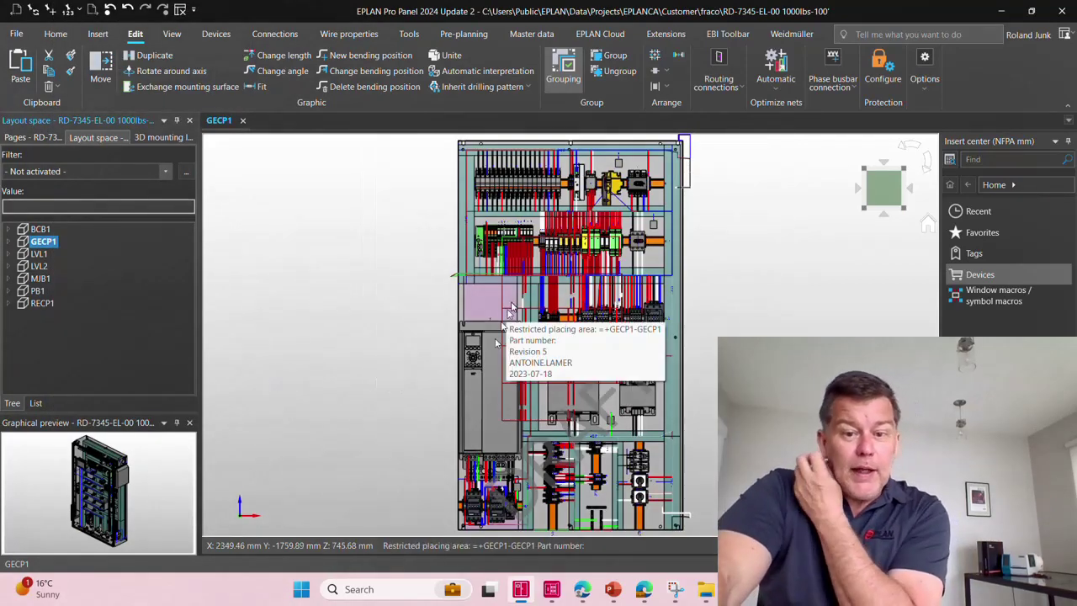
scroll(622, 345, "up", 3)
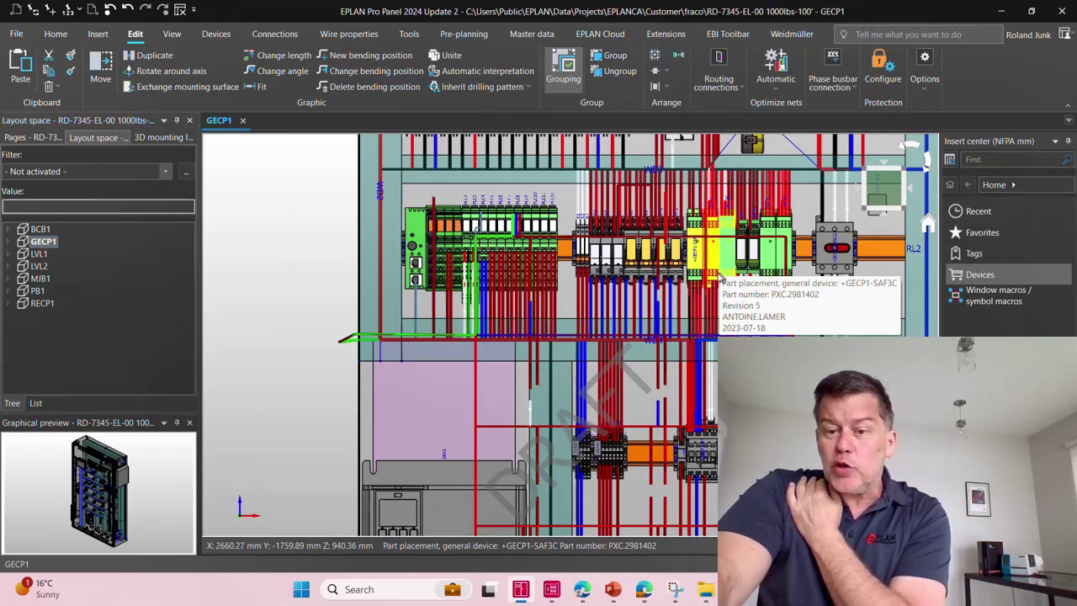
scroll(718, 281, "up", 2)
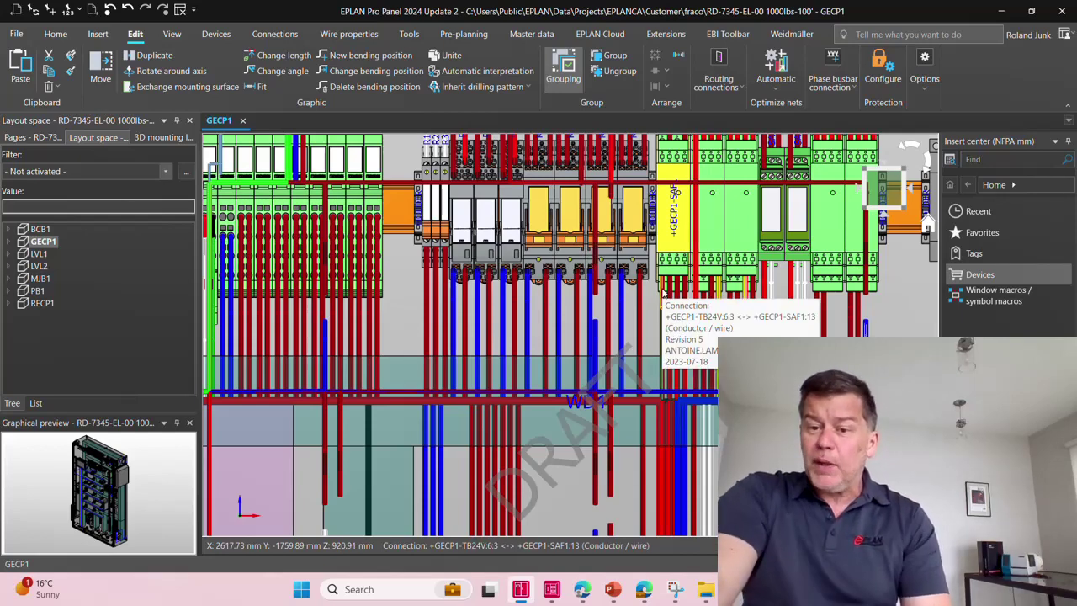
left_click(719, 217)
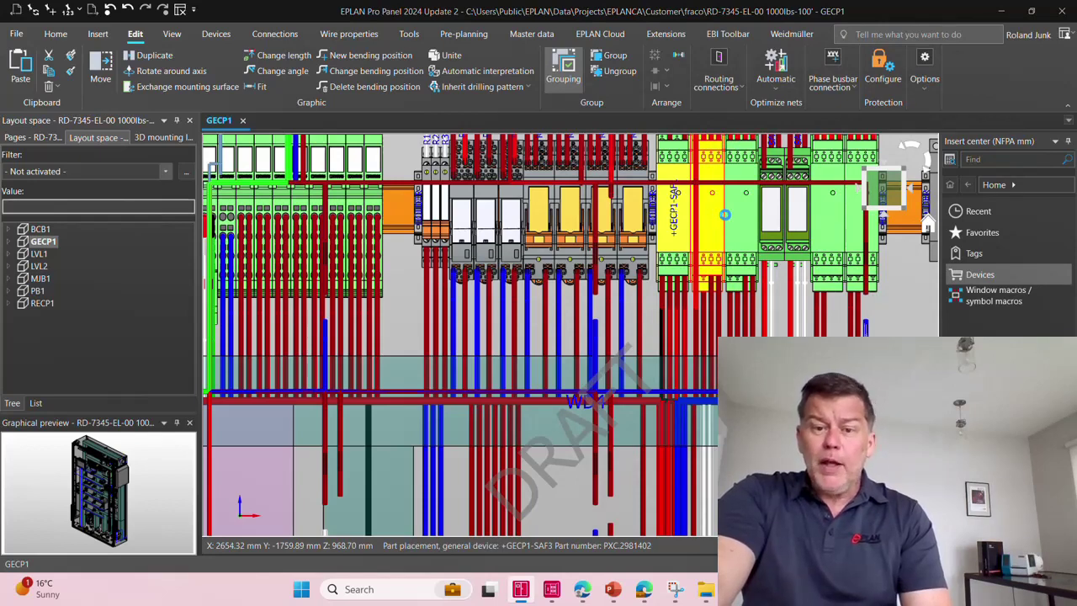
double_click(725, 216)
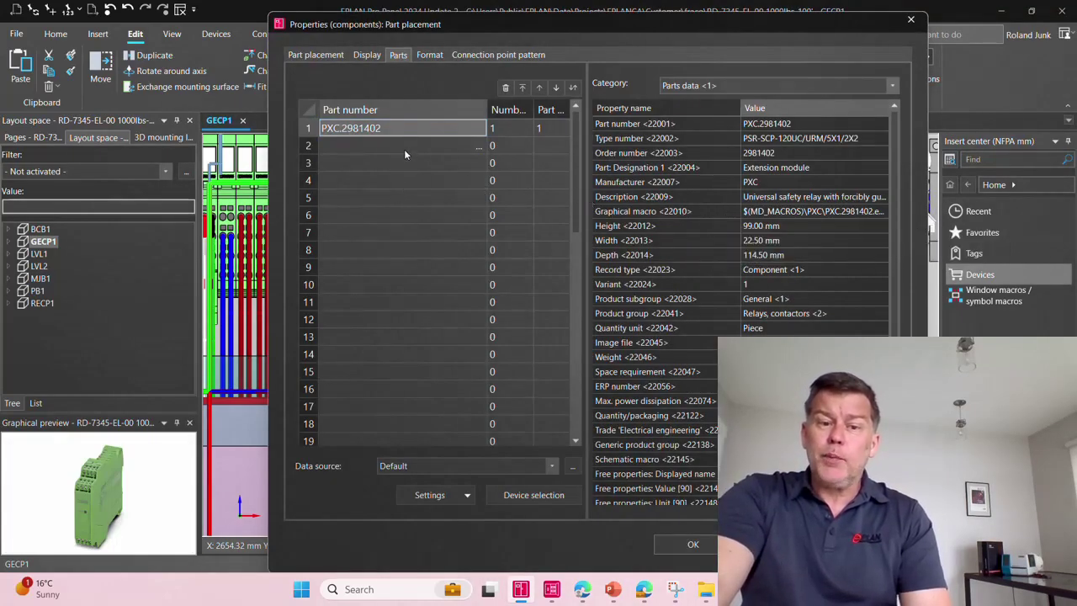
left_click(492, 57)
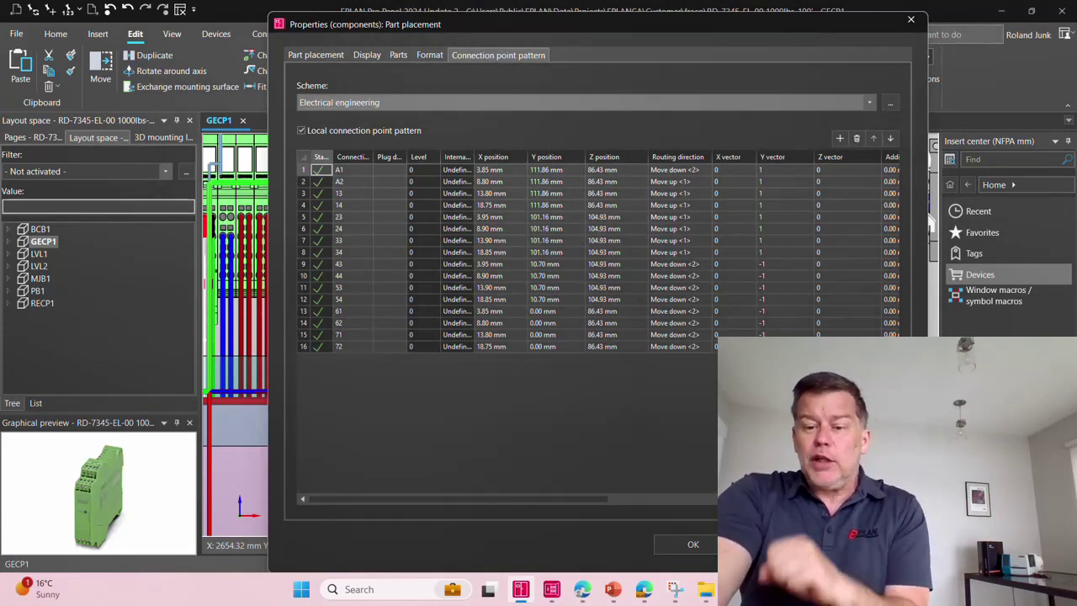
left_click(683, 545)
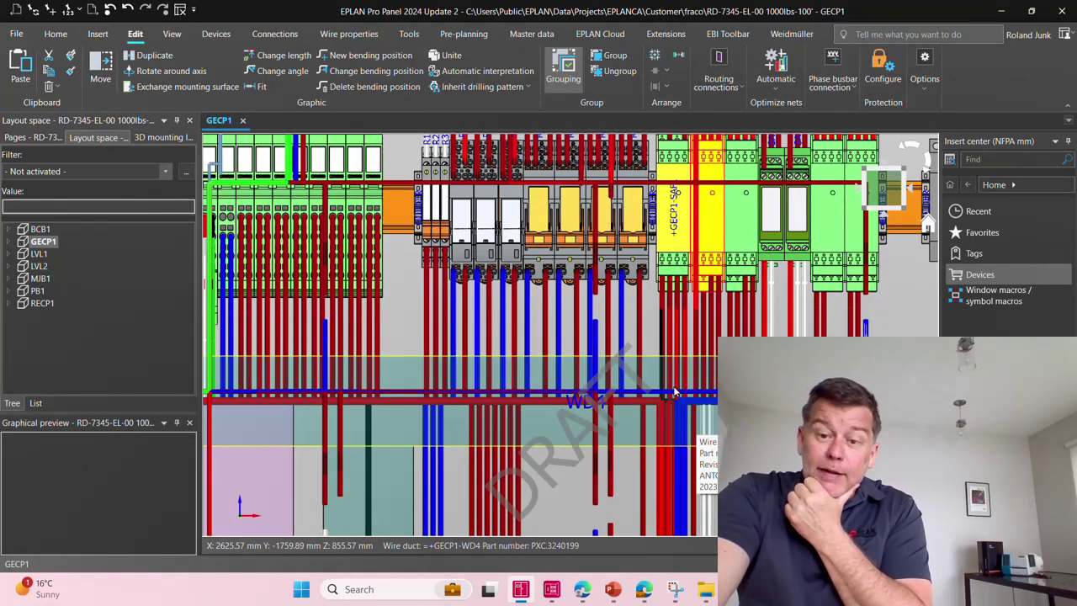
scroll(674, 392, "down", 1)
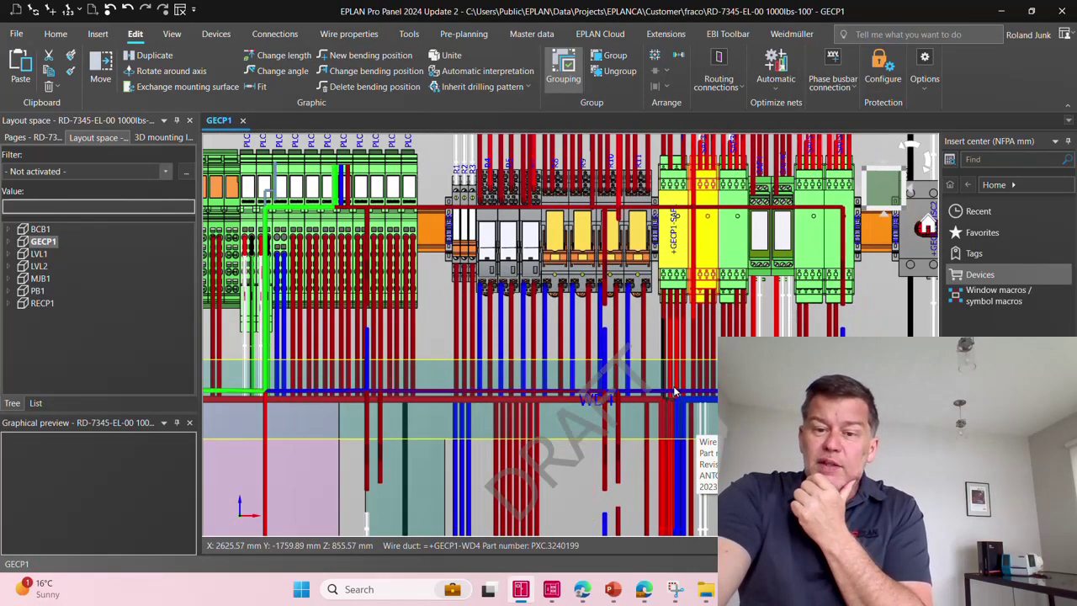
scroll(675, 392, "down", 2)
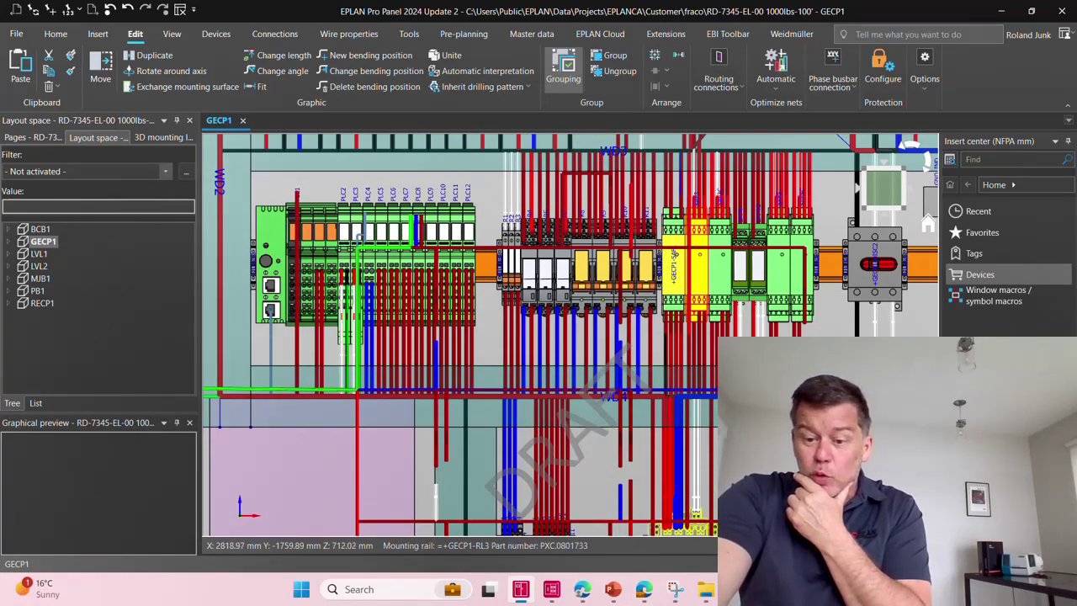
left_click_drag(551, 409, 523, 232)
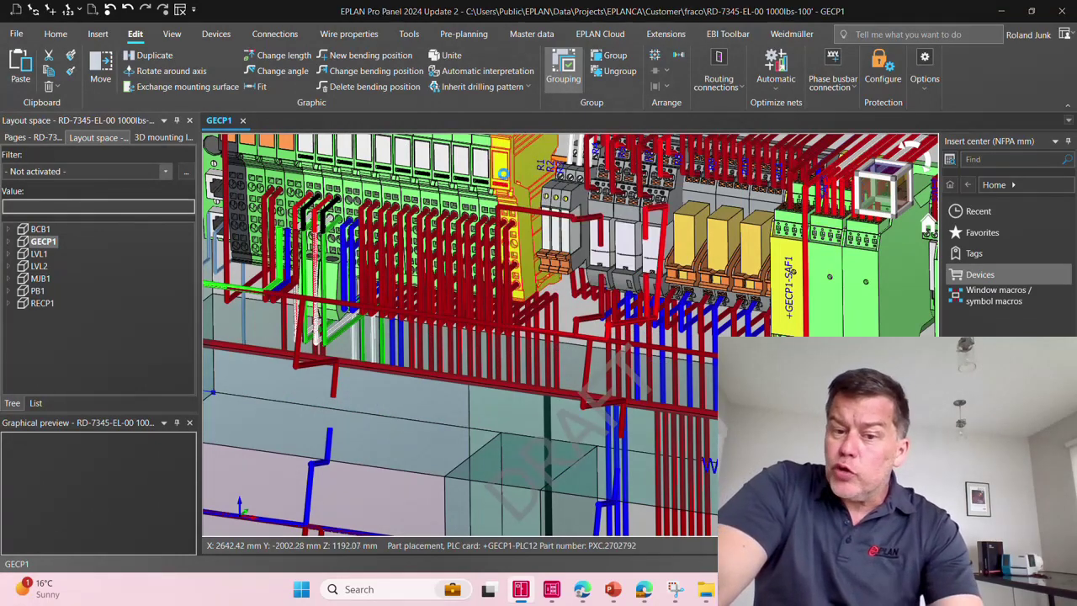
double_click(503, 174)
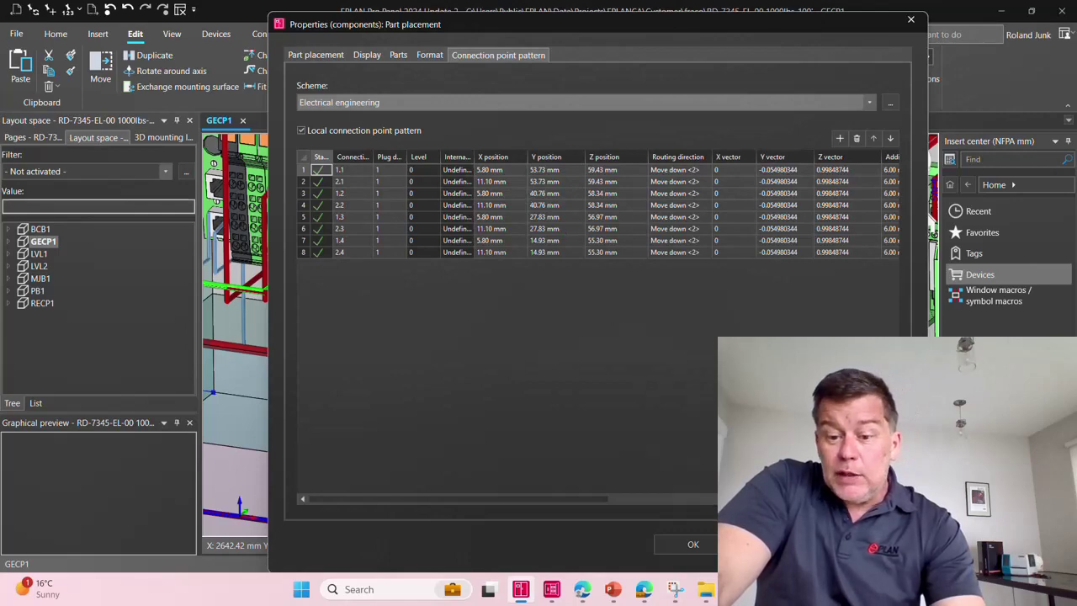
key("Return")
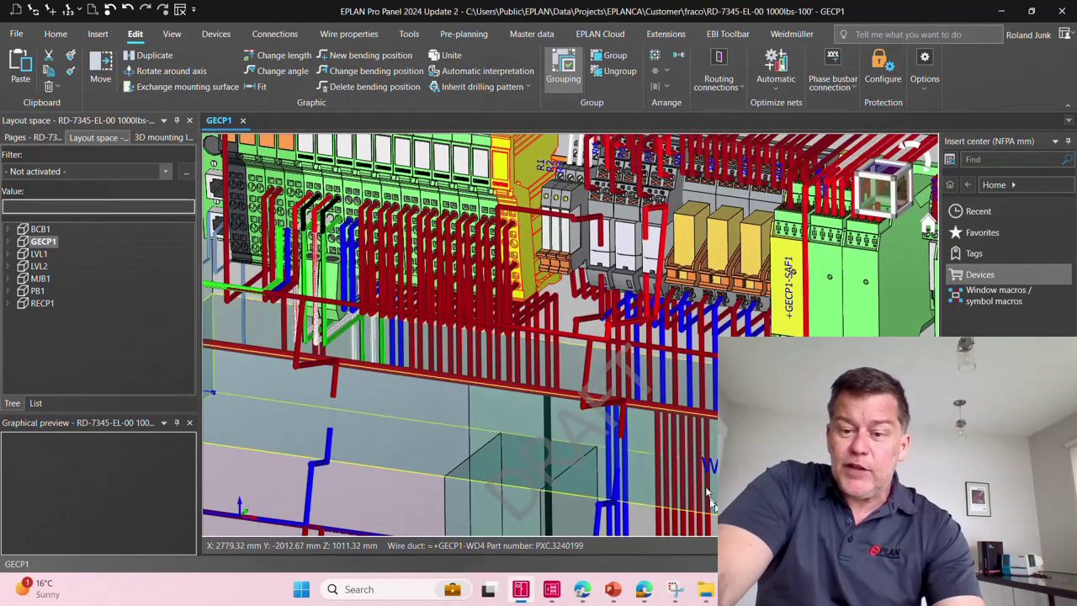
middle_click_drag(820, 252, 595, 226)
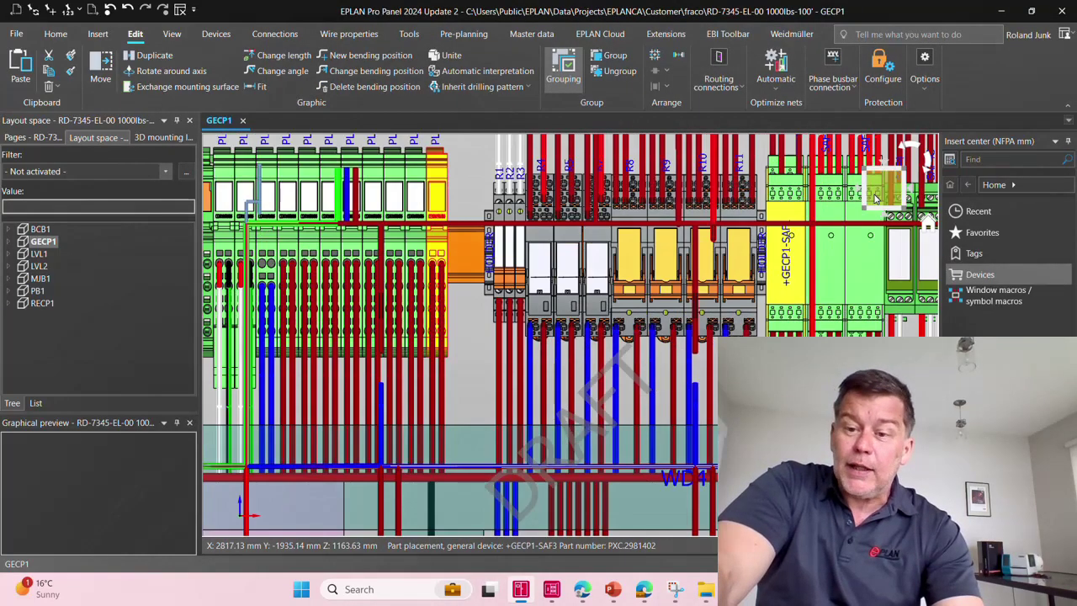
scroll(595, 226, "down", 2)
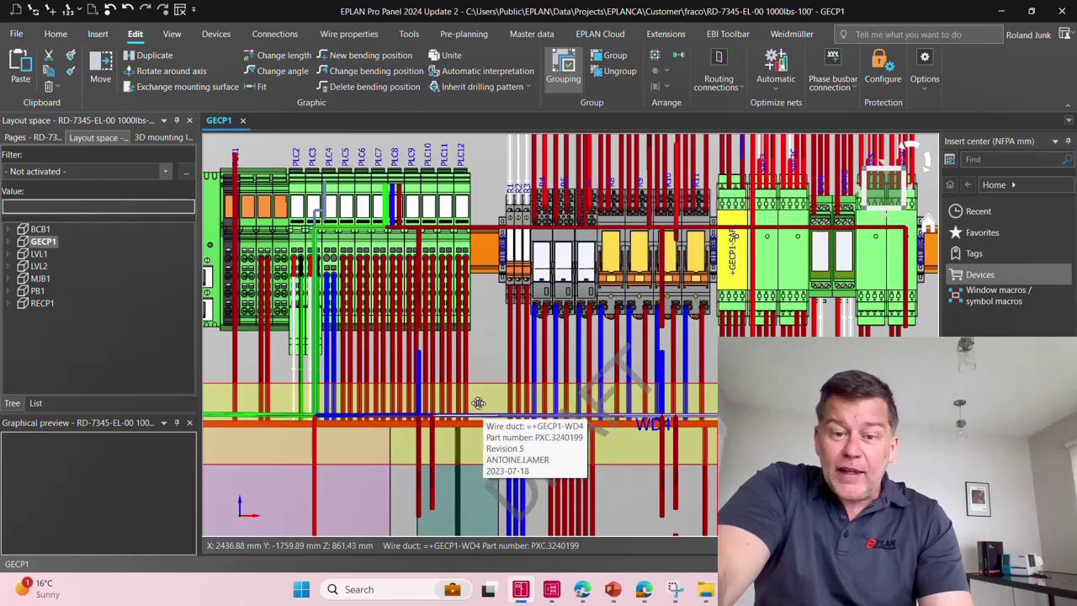
scroll(476, 404, "down", 2)
scroll(464, 403, "down", 2)
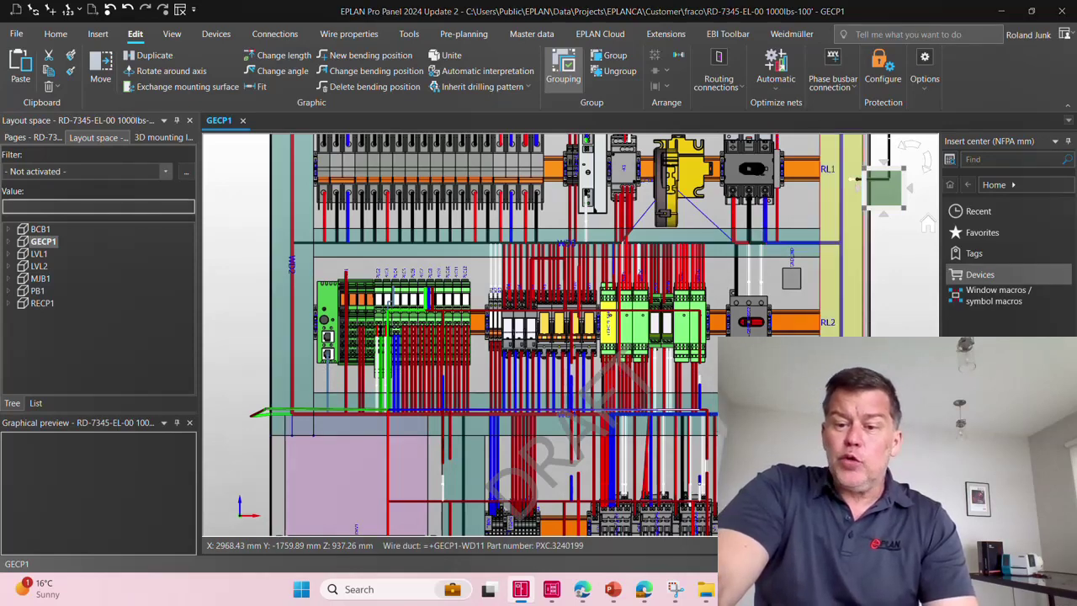
Check wire duct WD11's Connection filter value 480;120;120N in its part placement properties.
double_click(257, 412)
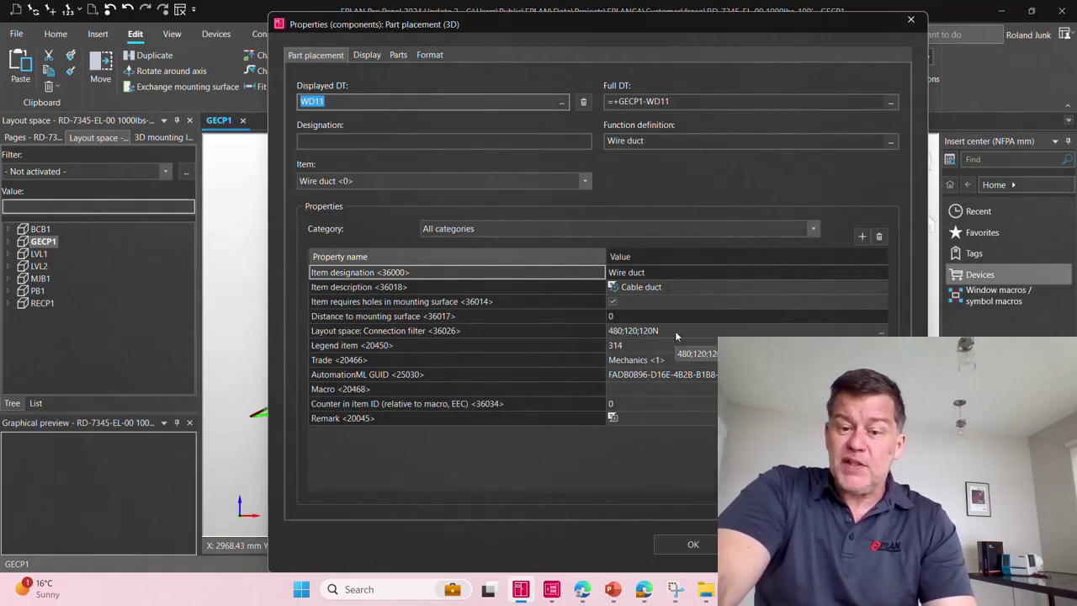
left_click(614, 332)
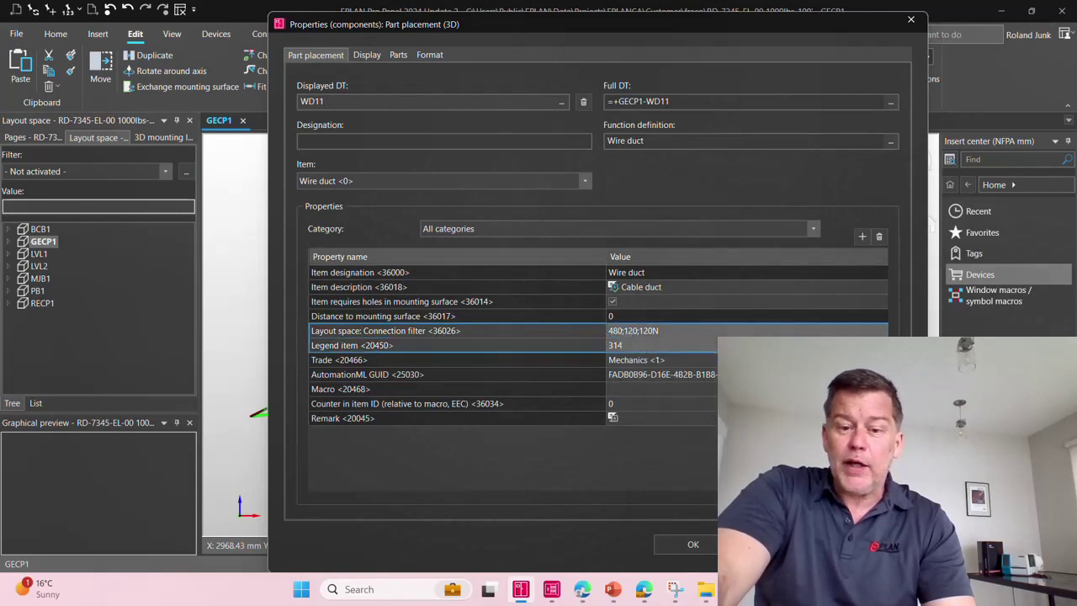
left_click(589, 331)
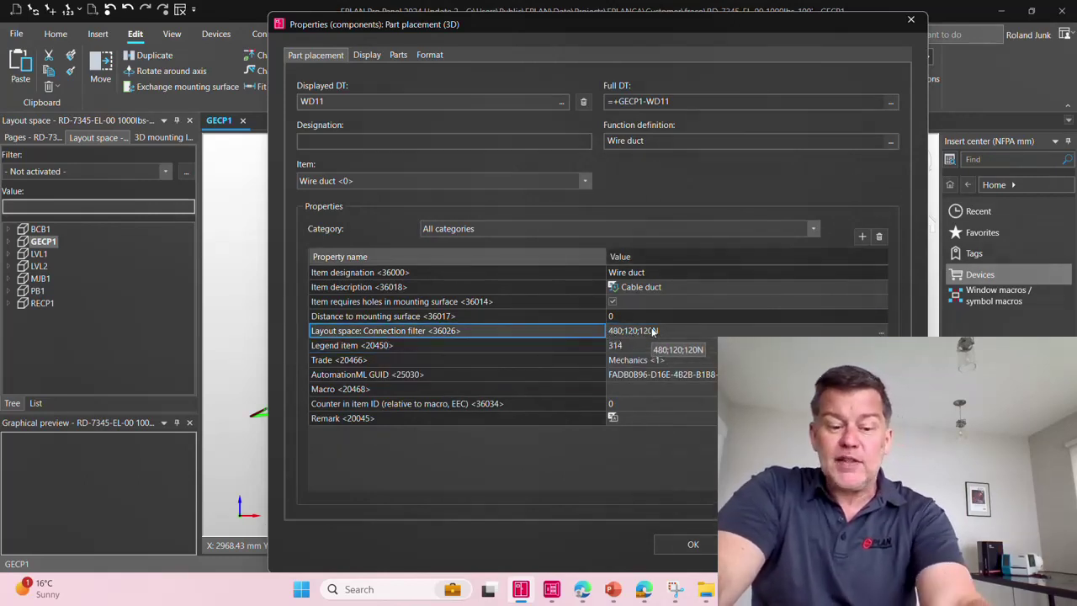
key("Escape")
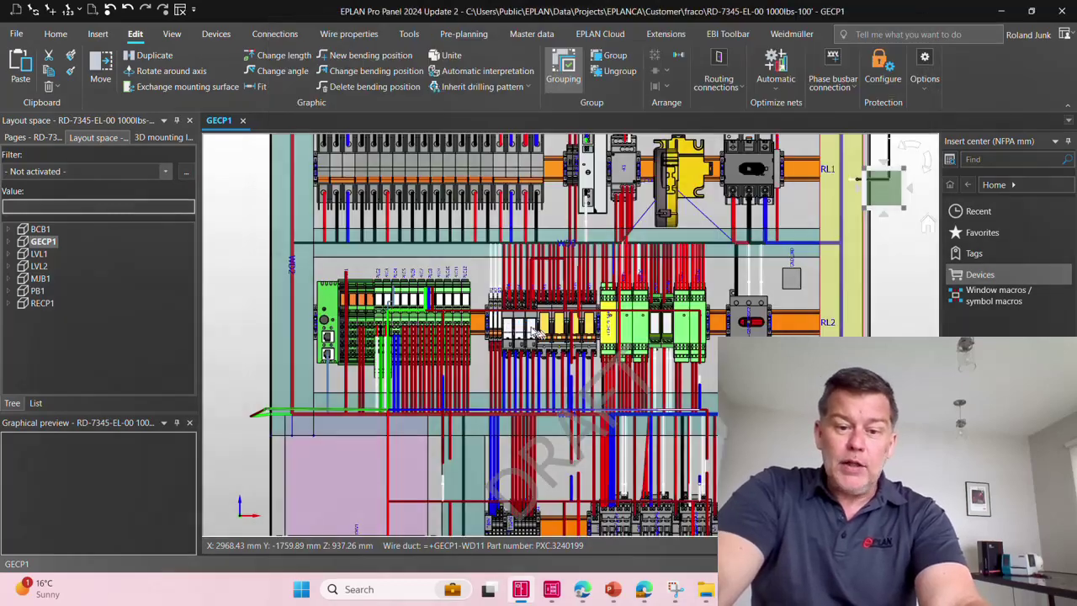
Review wire duct WD2's part placement properties, then select relay SAF3C in the layout.
left_click(280, 310)
double_click(279, 311)
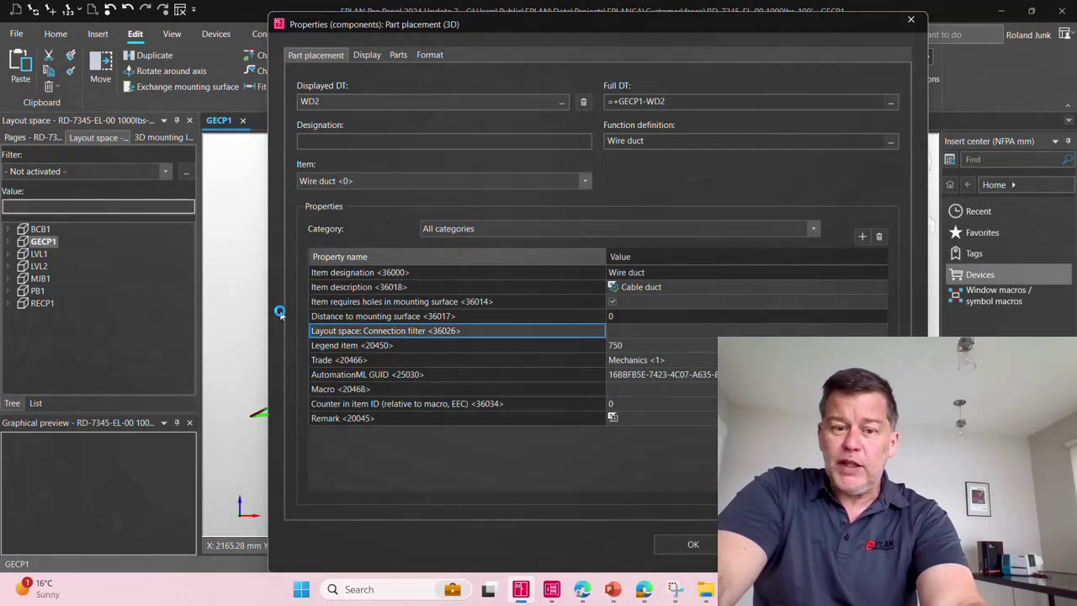
key("Escape")
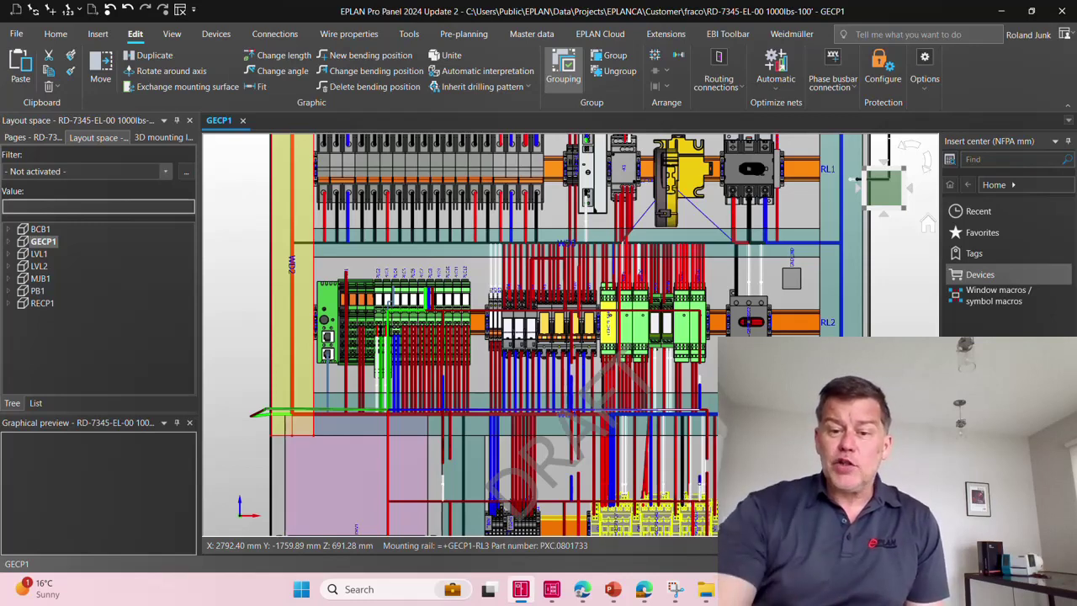
left_click(646, 341)
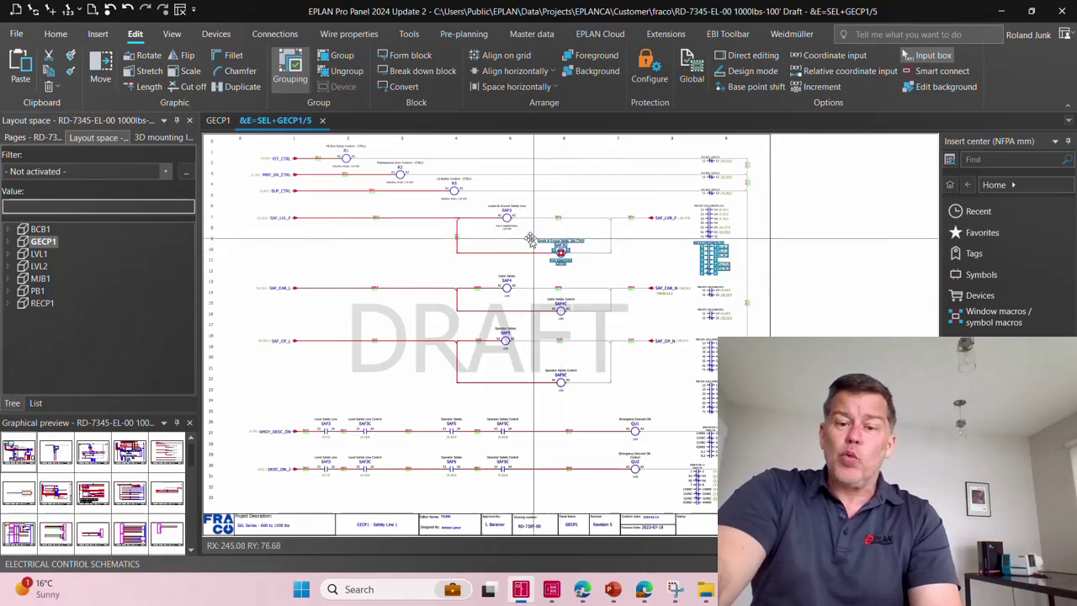
Zoom around SAF3C on schematic page GECP1/5, then switch to the Smart Production window.
scroll(530, 239, "up", 5)
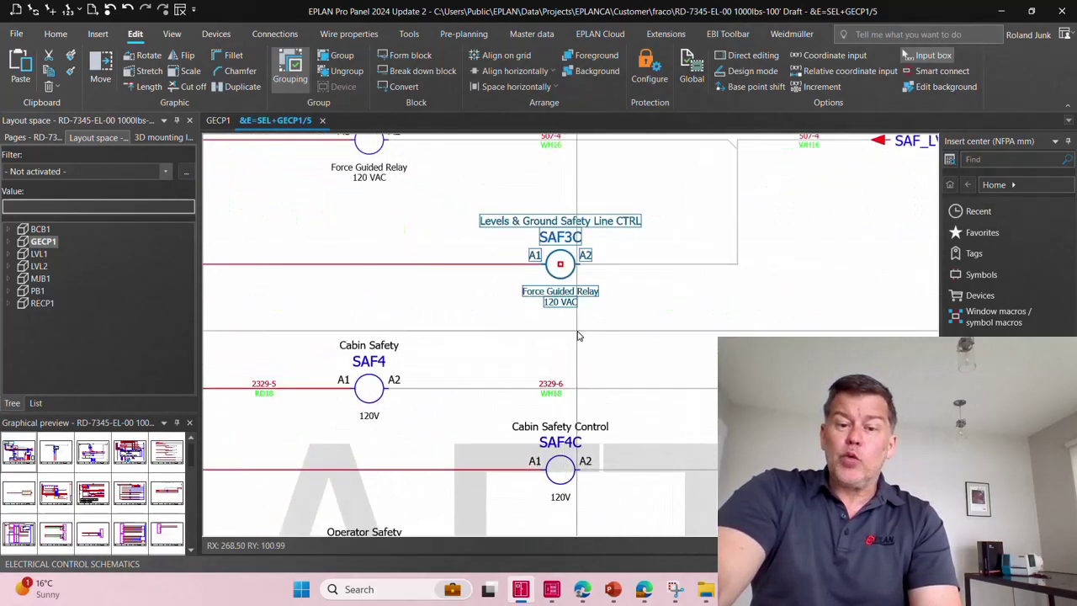
scroll(577, 336, "down", 2)
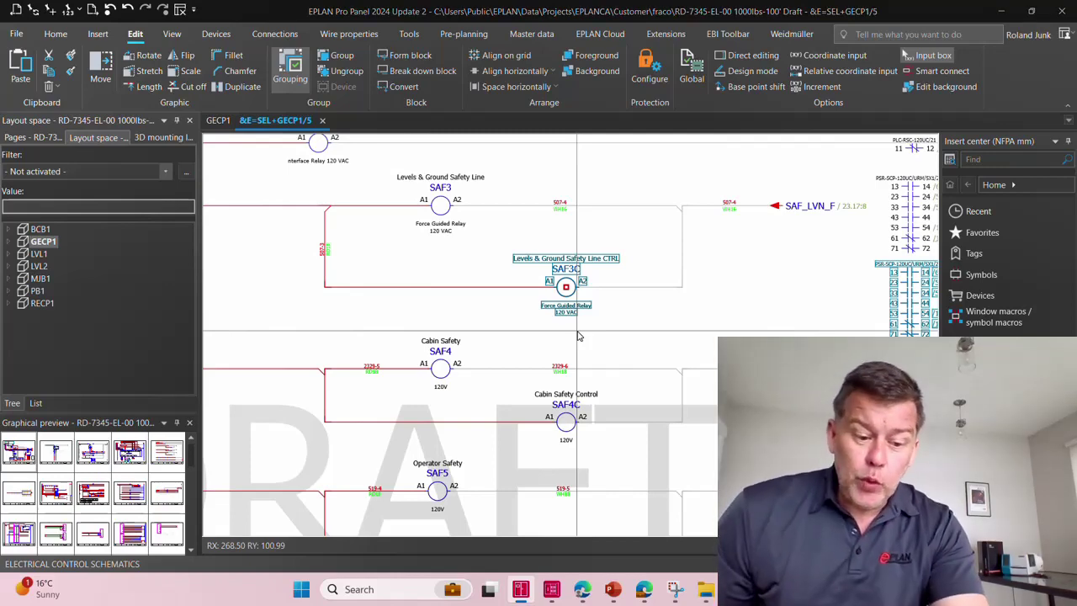
key("alt+Tab")
key("alt+Tab")
key("alt+Tab")
key("alt+Tab")
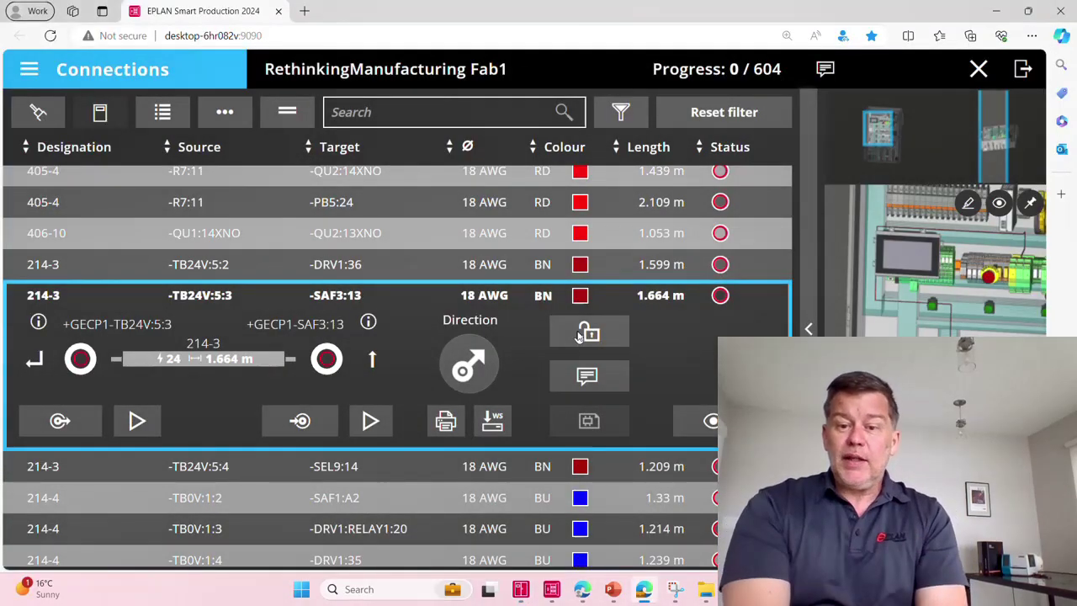
Mark wire 214-3 to -SAF3:13 done, reaching 1 of 604, and play the next wire's 3D route.
left_click(720, 297)
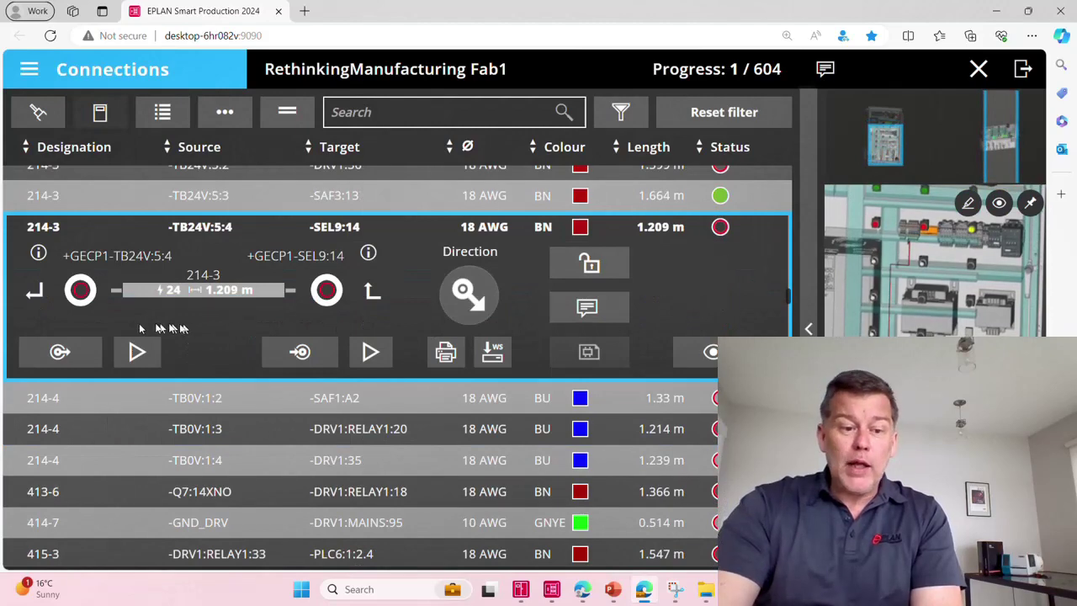
left_click(74, 362)
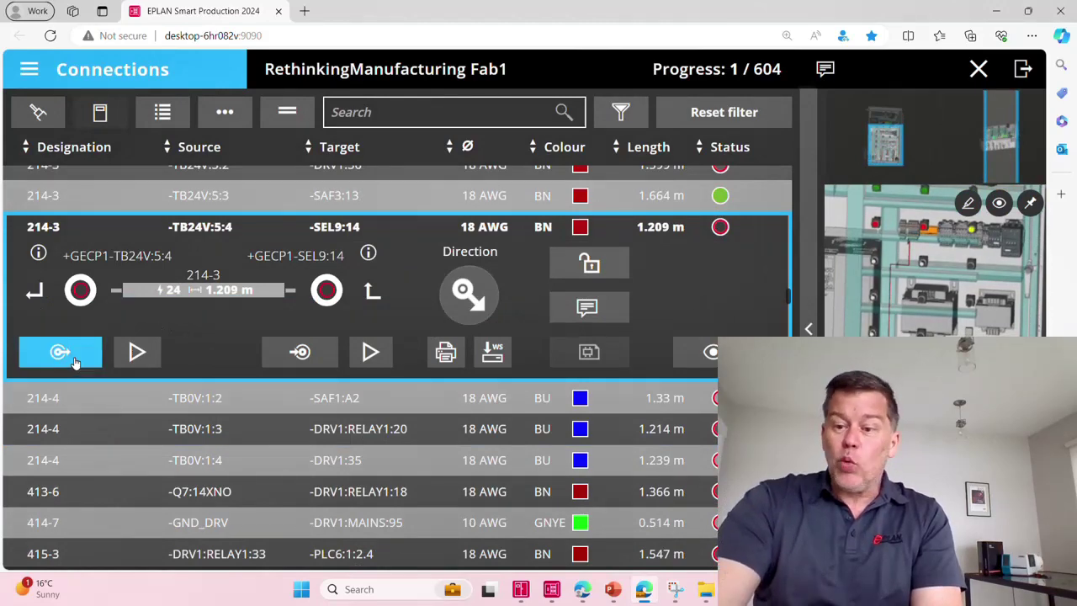
left_click(139, 354)
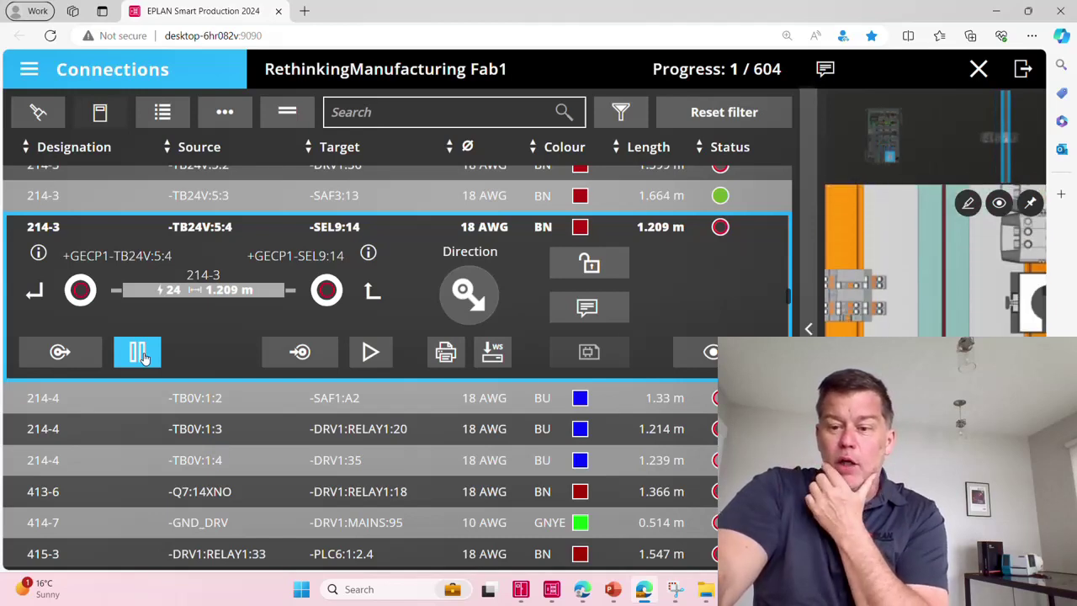
left_click(137, 351)
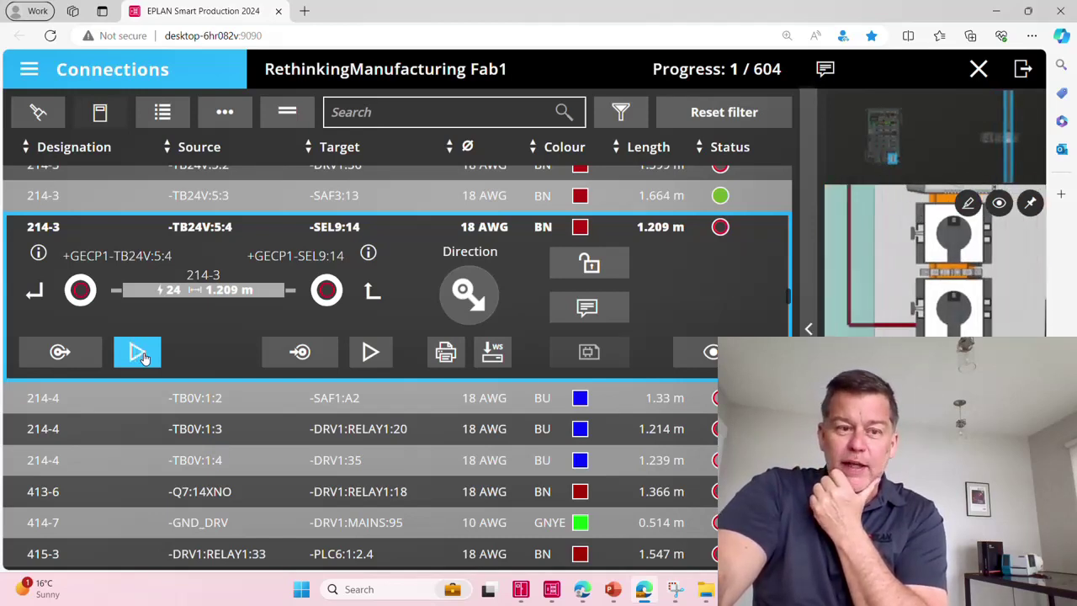
left_click(100, 82)
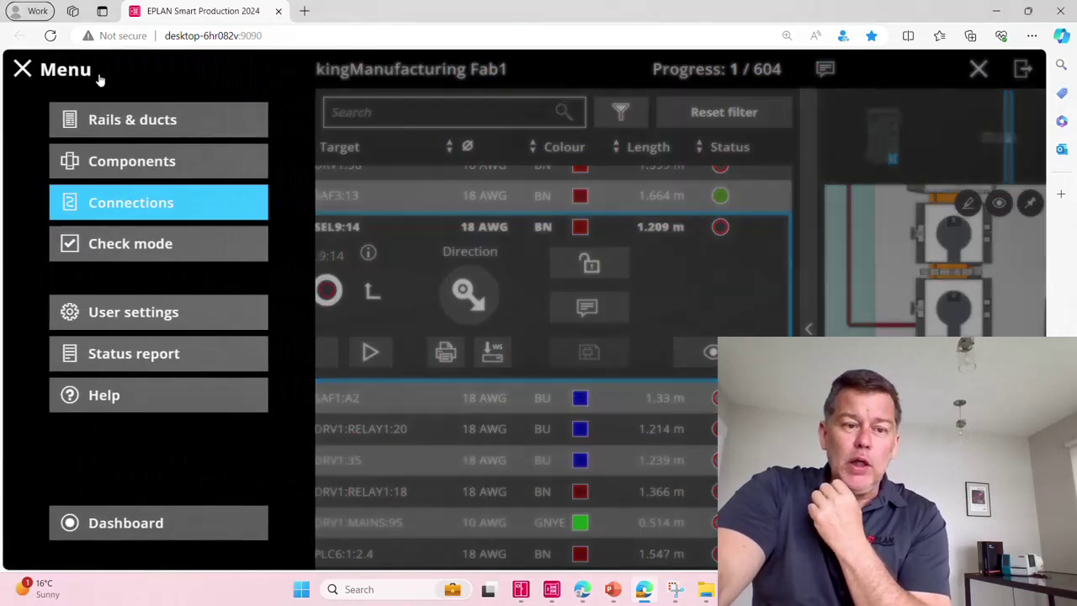
Expand the -FAN1 fan and -HTG1 heater details in Components, then return to PowerPoint.
left_click(108, 176)
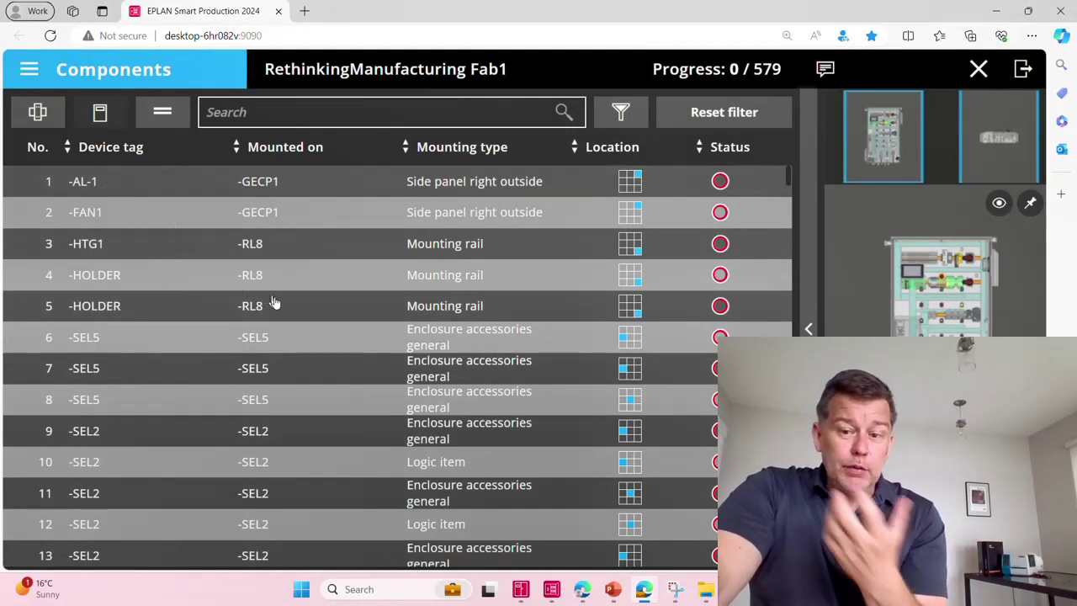
left_click(283, 215)
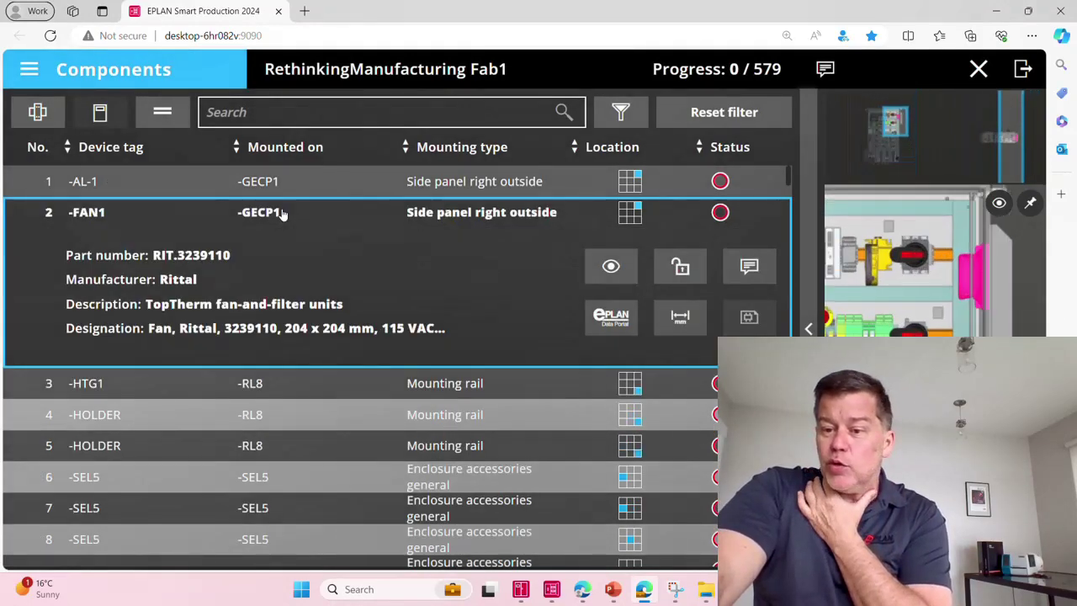
left_click(265, 384)
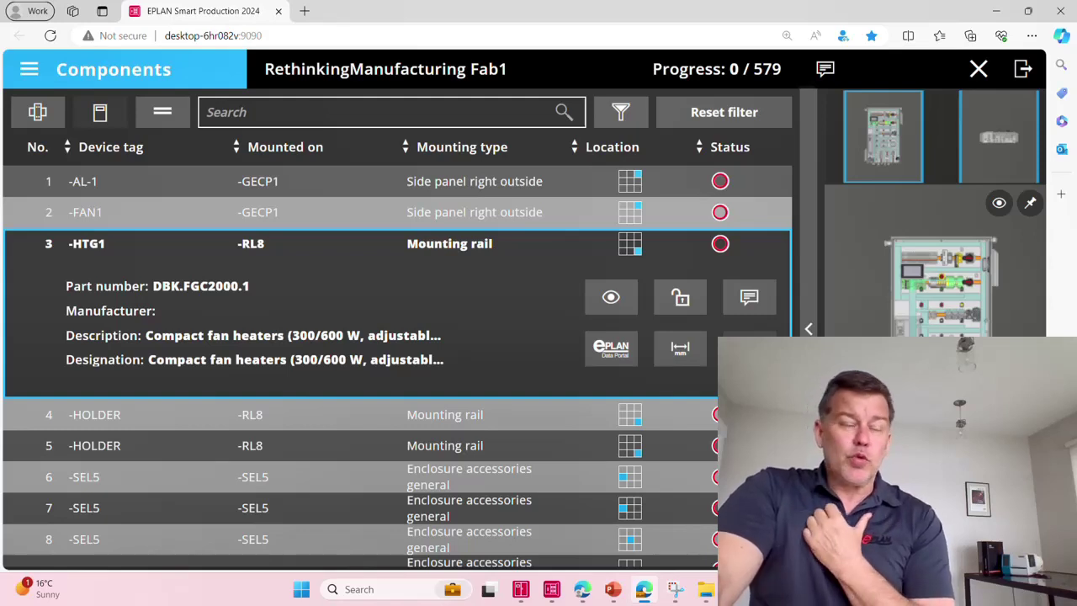
mouse_move(740, 588)
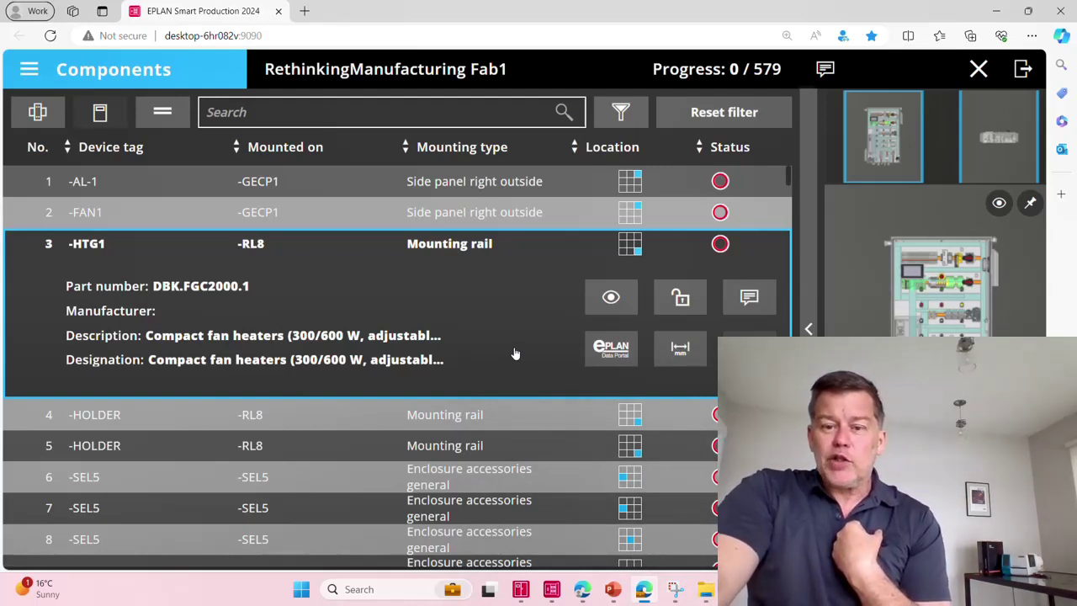
left_click(618, 591)
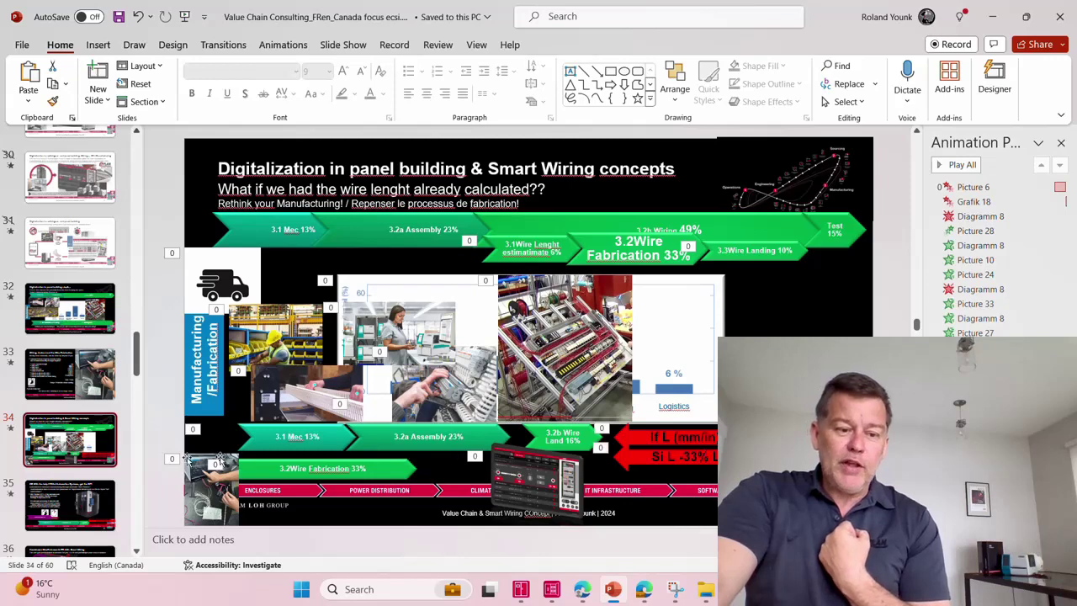
Scroll the slide thumbnails down and select slide 35.
scroll(73, 471, "down", 2)
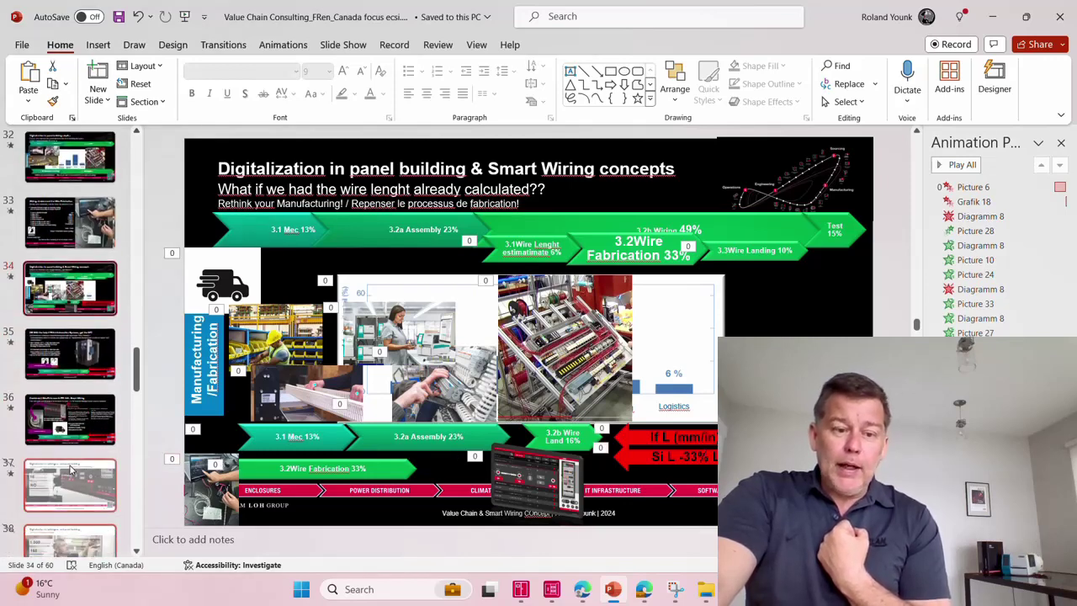
left_click(70, 363)
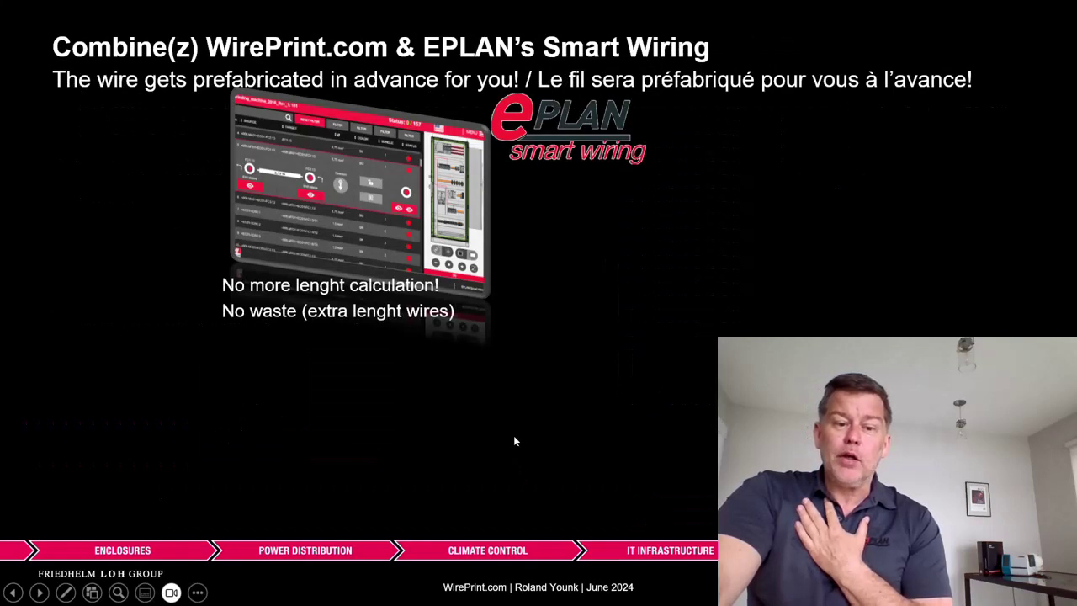
Advance the WirePrint.com and Smart Wiring slide's animation, then exit the slideshow to edit slide 36.
left_click(571, 422)
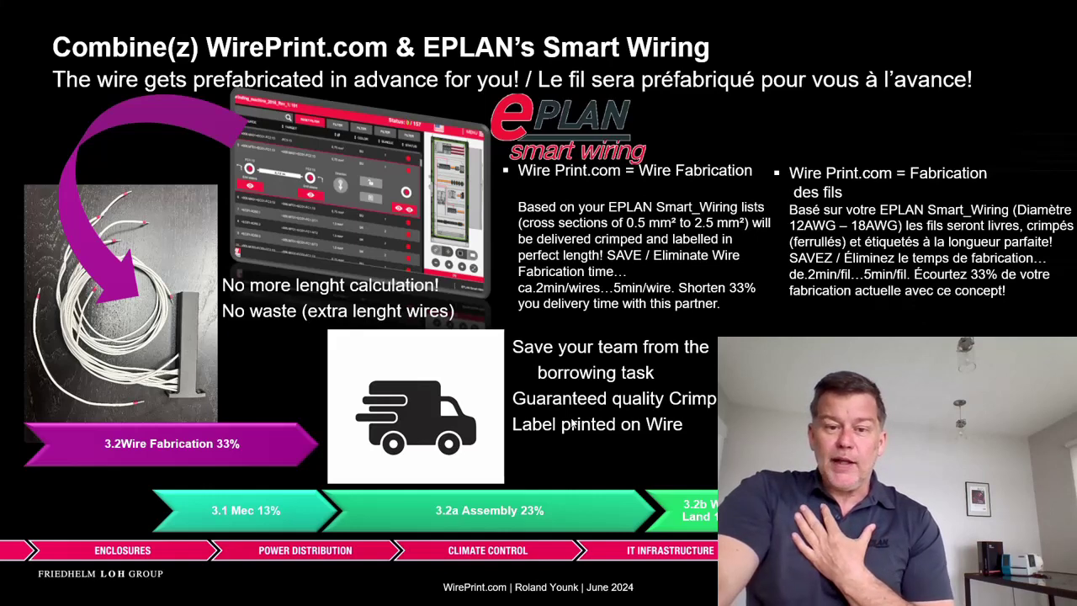
key("Escape")
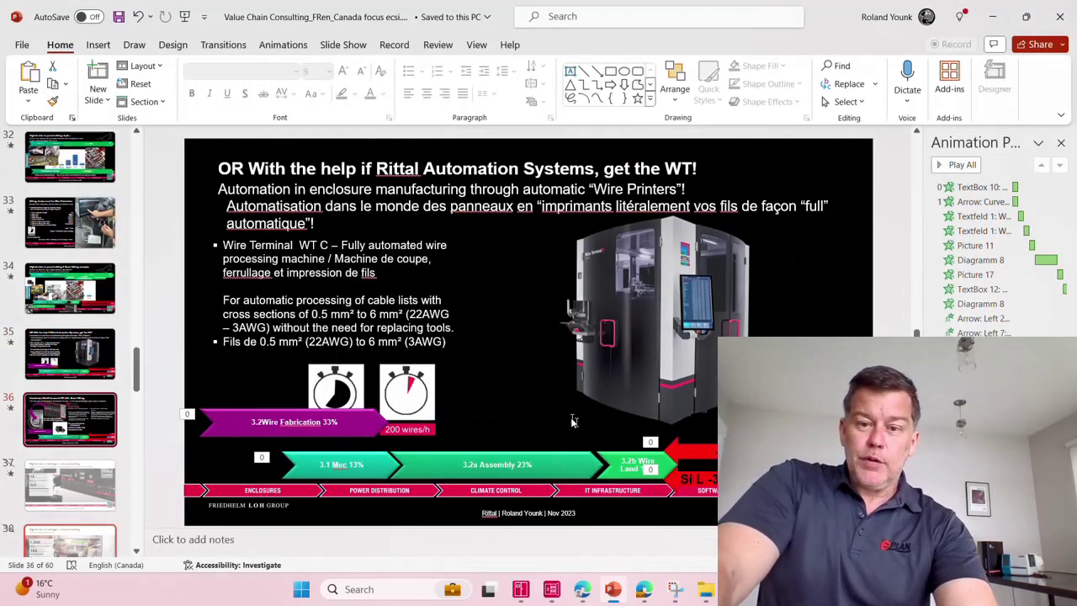